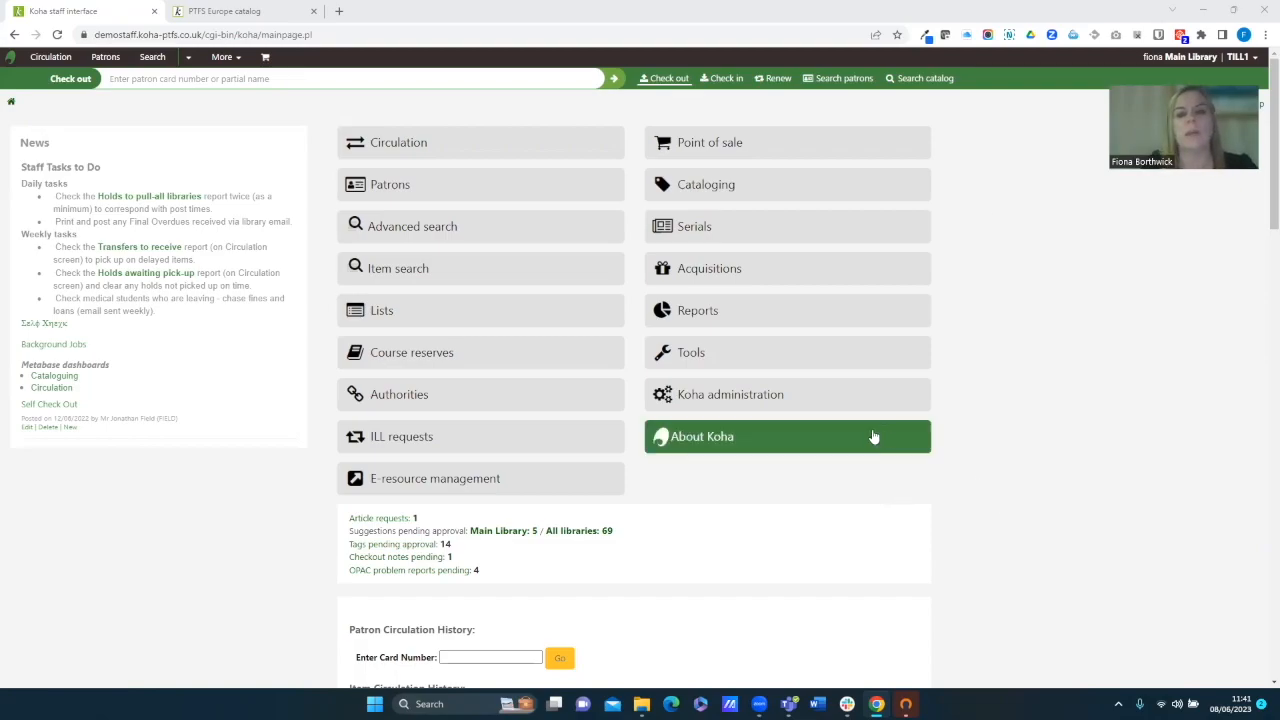
Step: Open Koha administration and search the global system preferences for "suggest"
left_click(737, 410)
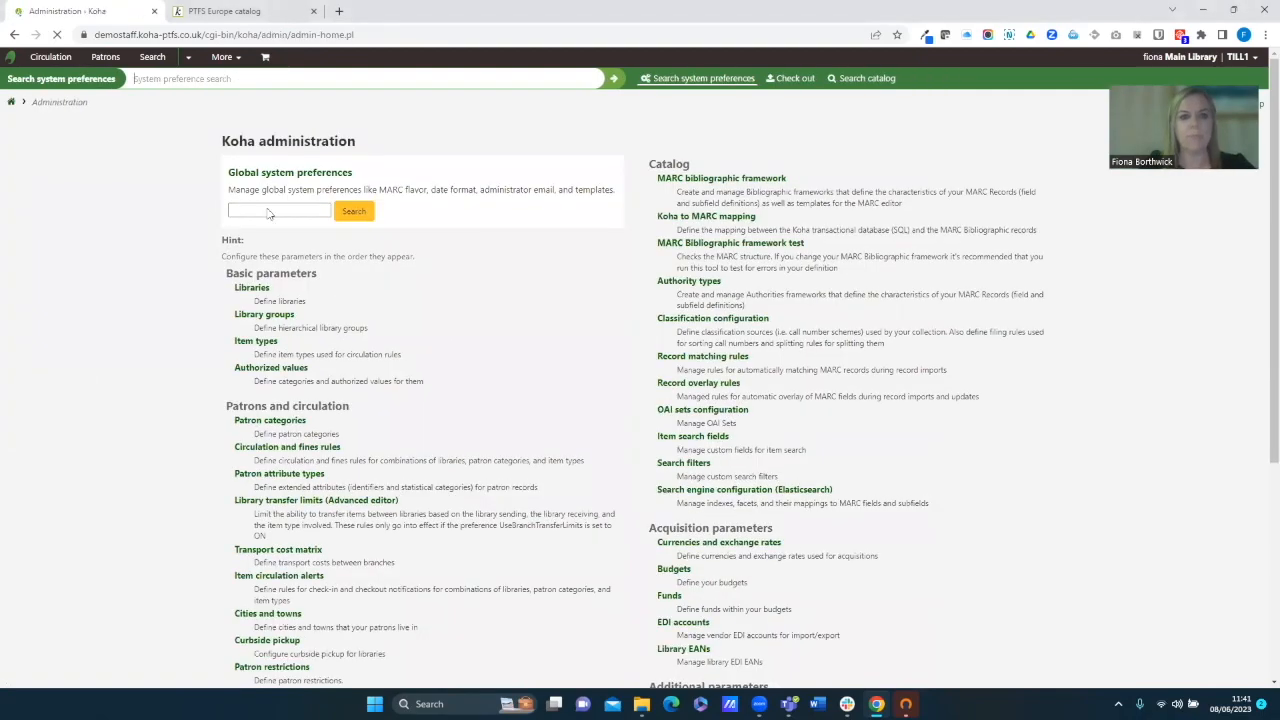
left_click(277, 211)
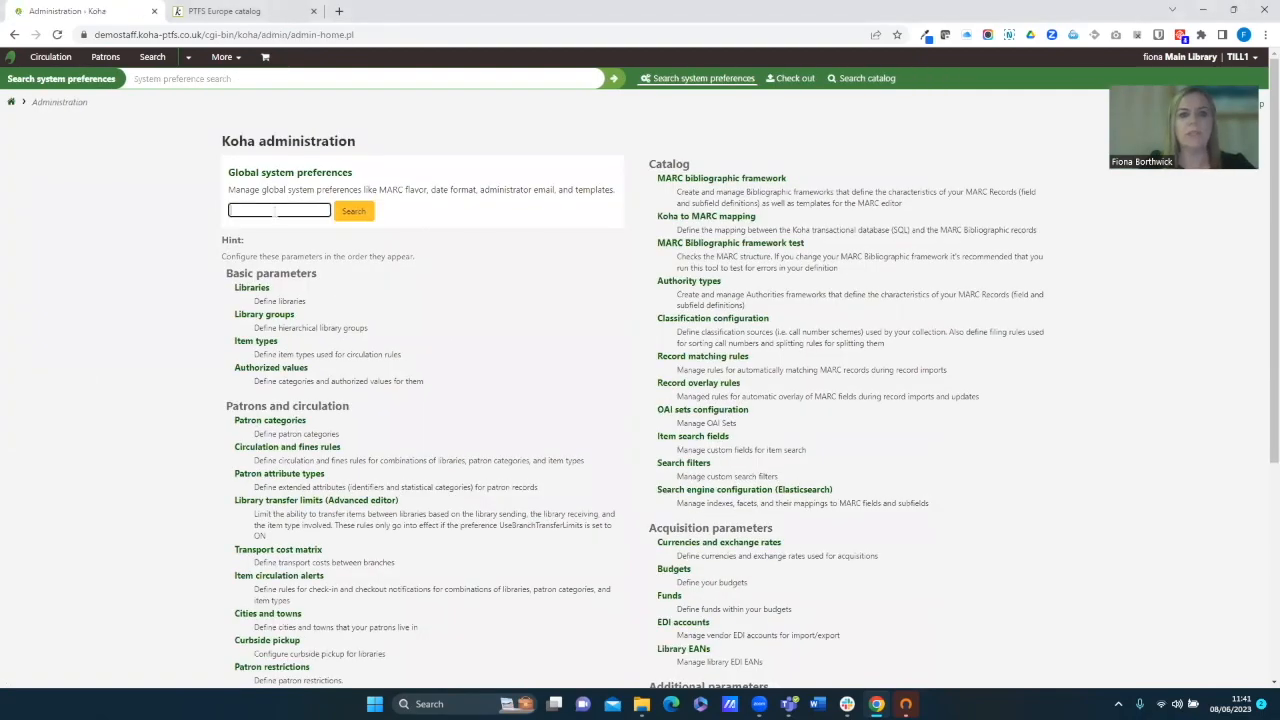
type("suggest")
key("Return")
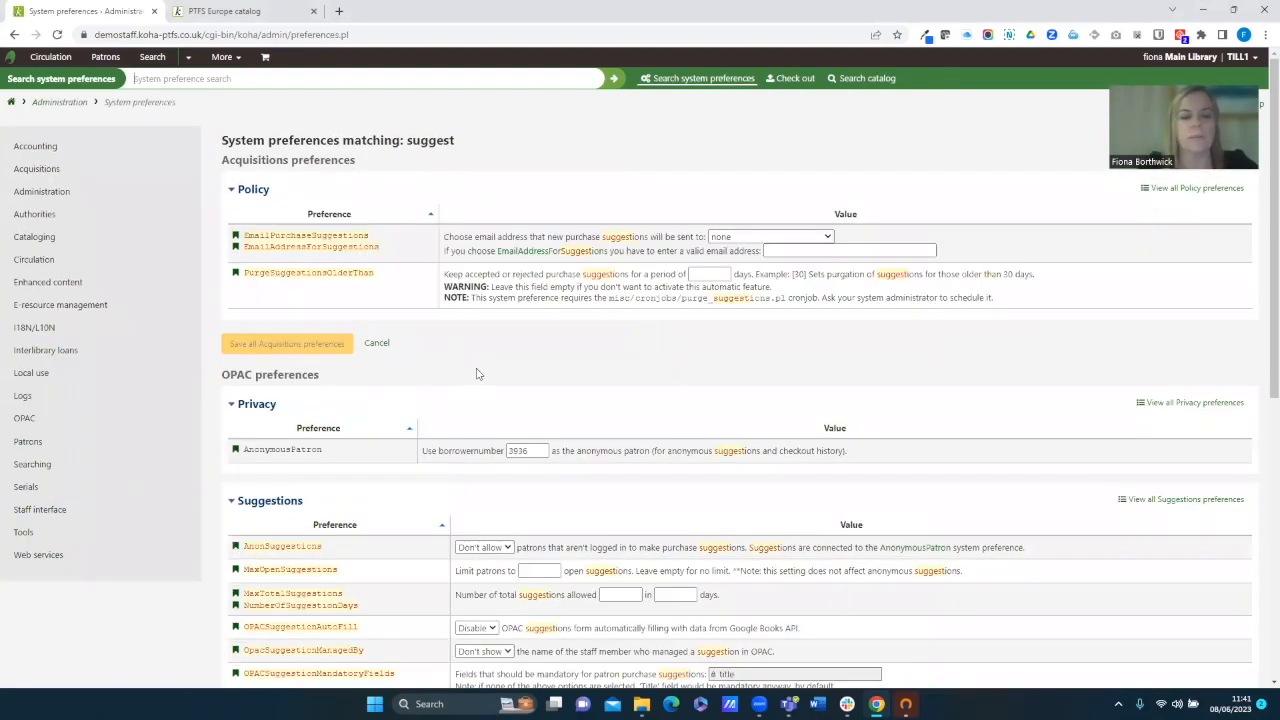
Step: Examine the OPAC suggestion preference's enable and disable options and the patron categories offered under suggestionPatronCategoryExceptions
scroll(491, 347, "down", 2)
scroll(491, 347, "down", 1)
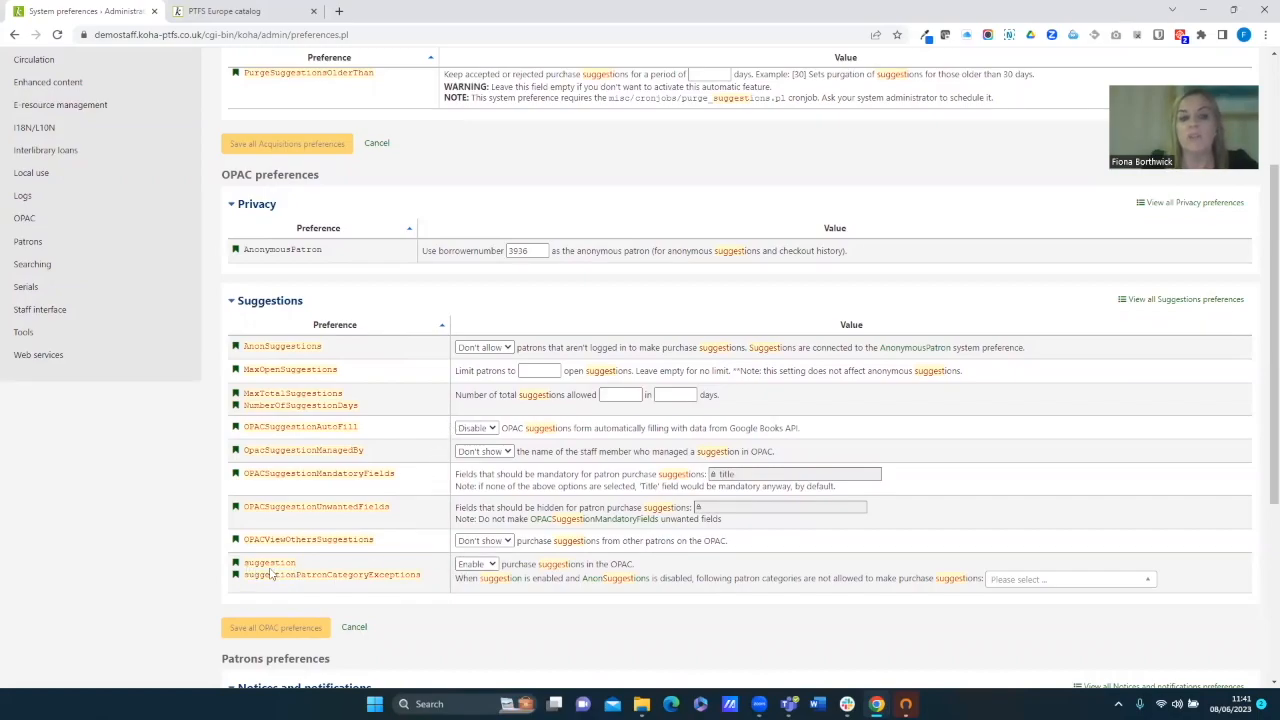
left_click(487, 566)
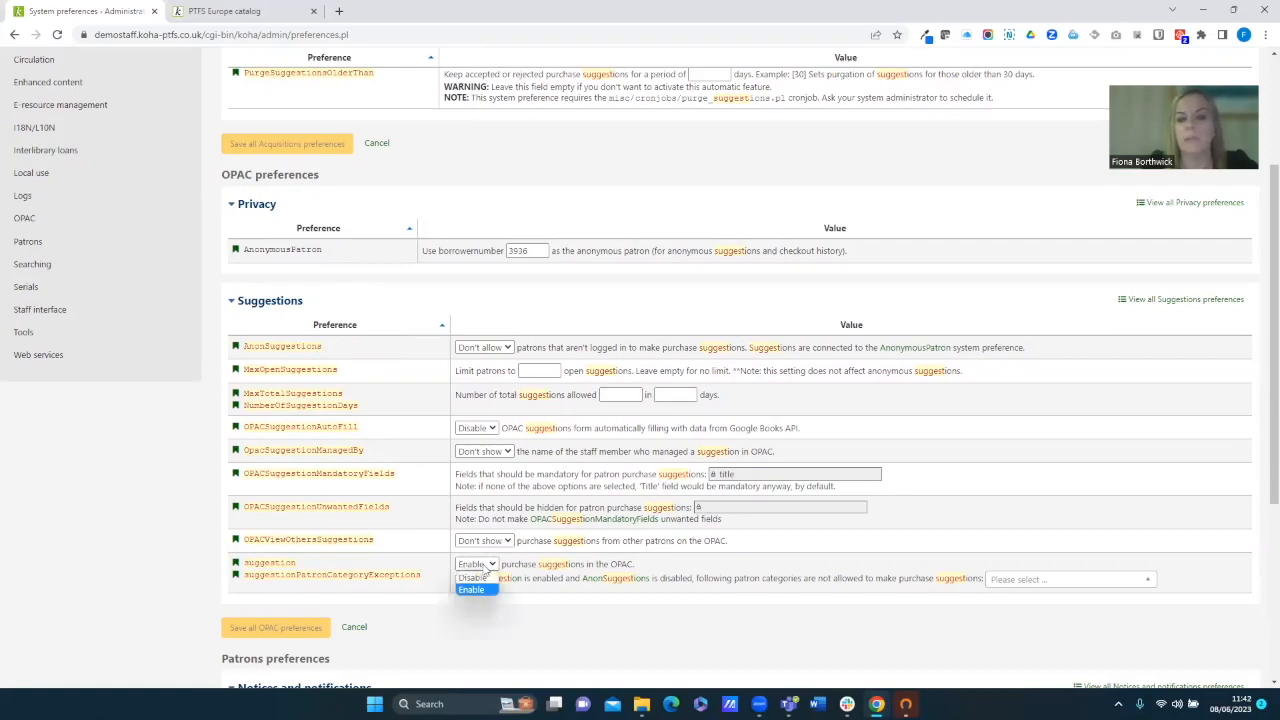
left_click(556, 613)
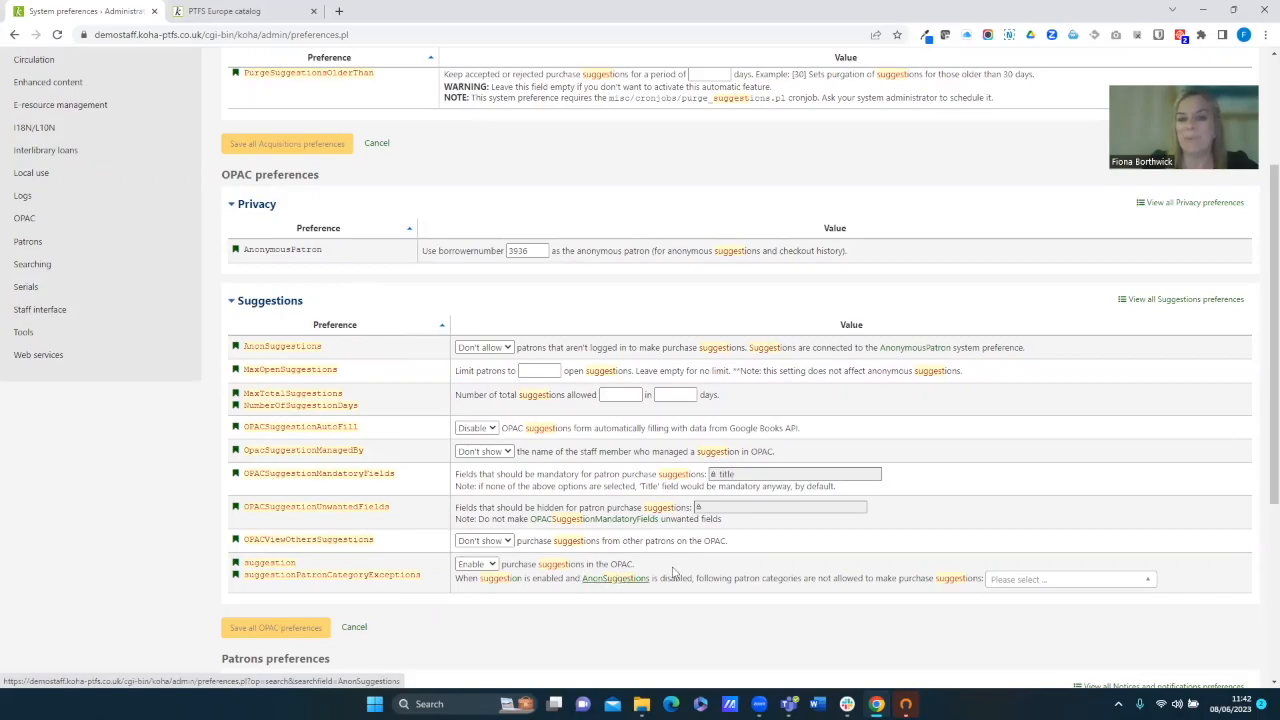
left_click(1049, 580)
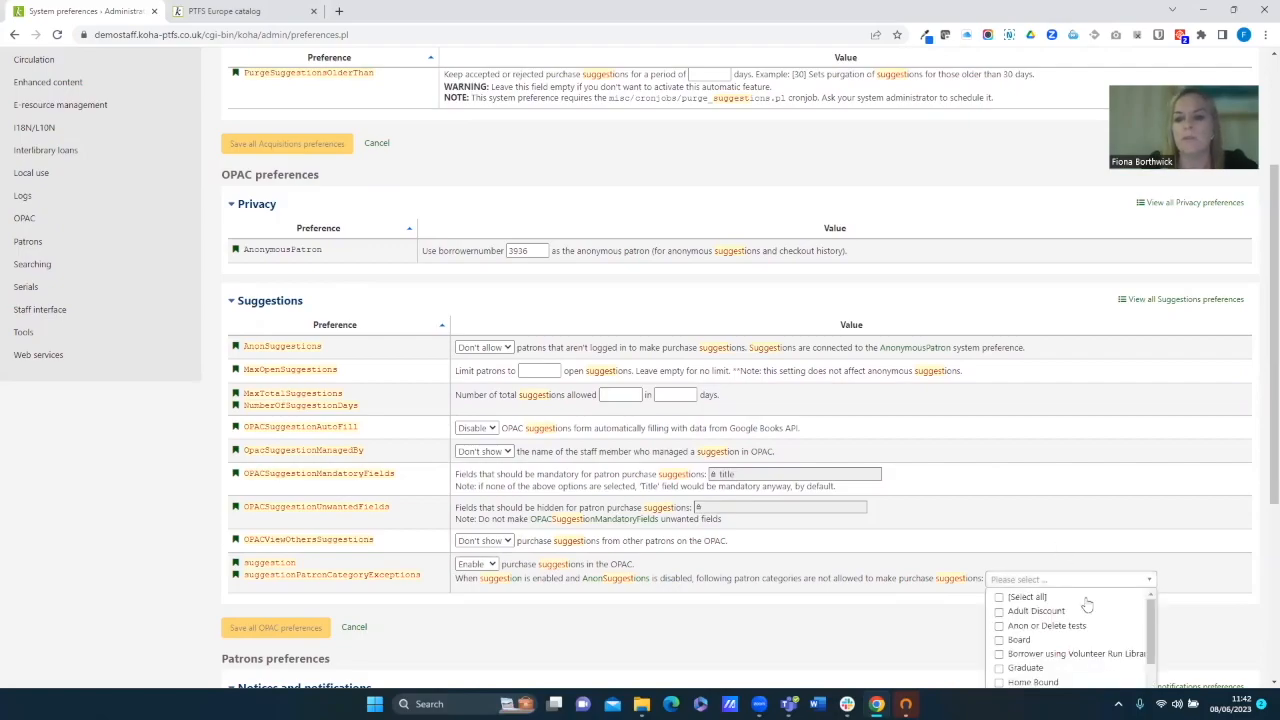
scroll(1085, 541, "down", 1)
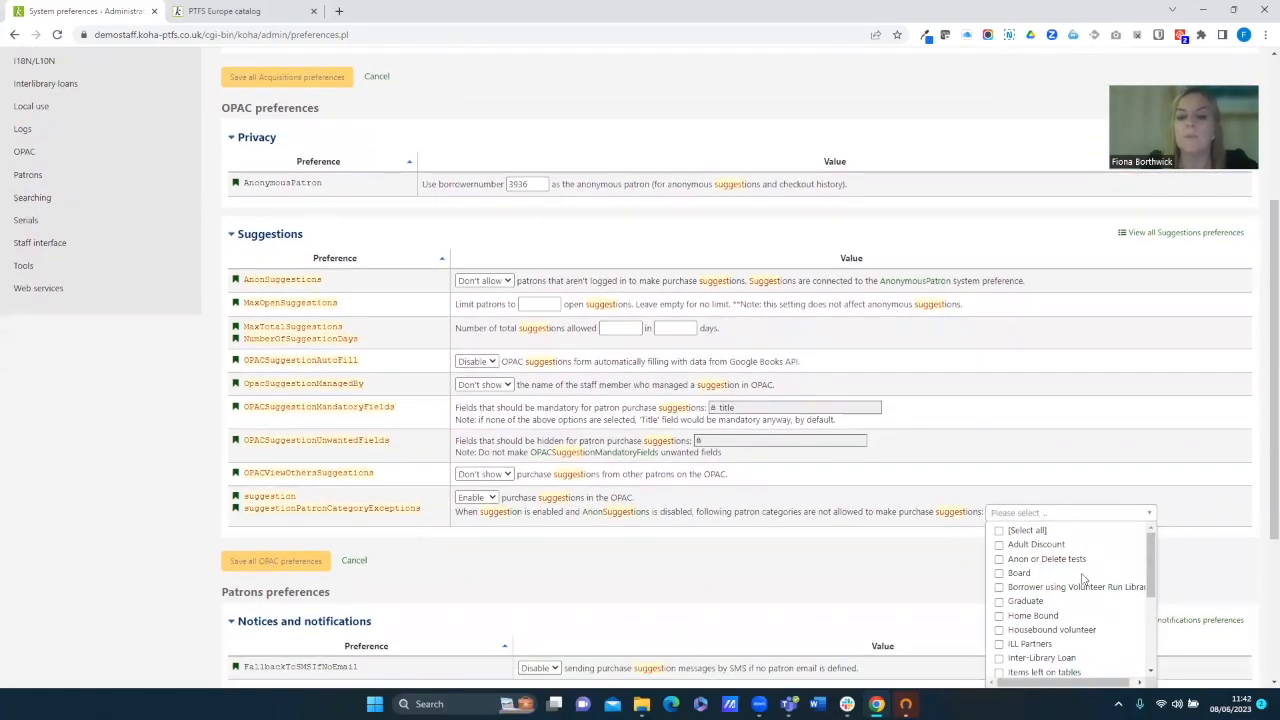
scroll(1085, 565, "down", 3)
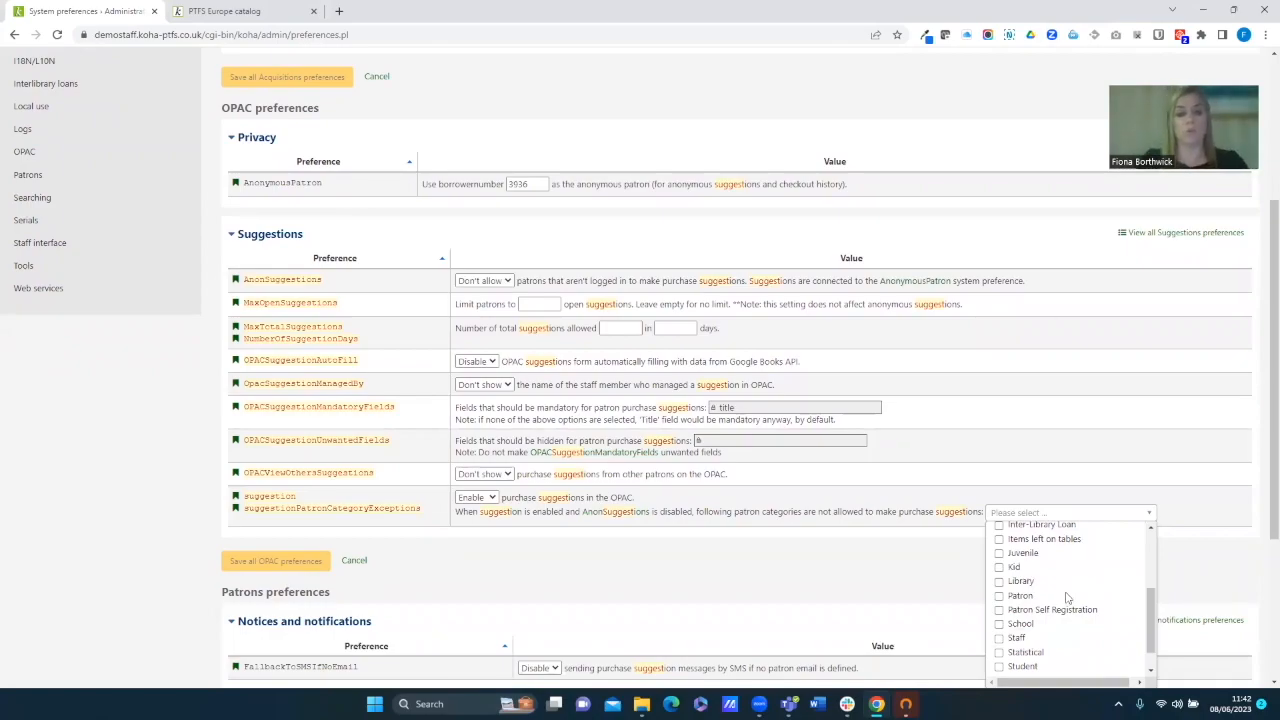
scroll(1063, 654, "up", 1)
scroll(1065, 652, "up", 1)
left_click(924, 558)
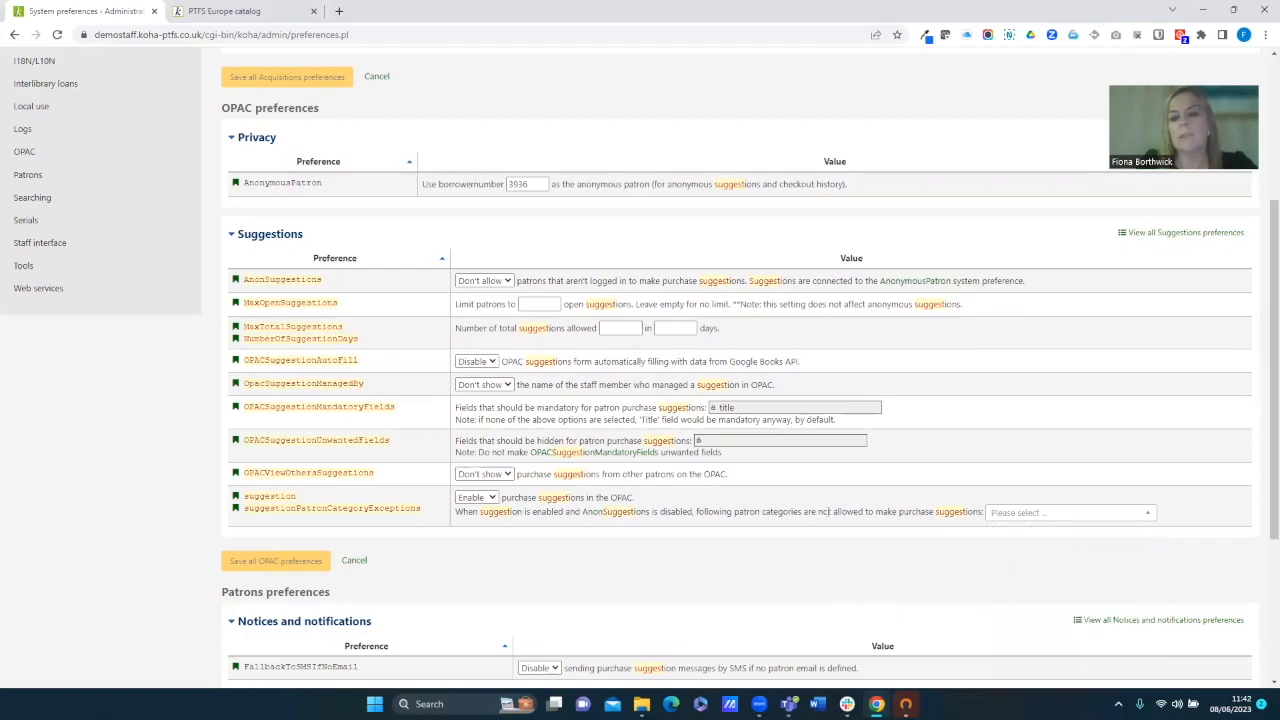
double_click(825, 512)
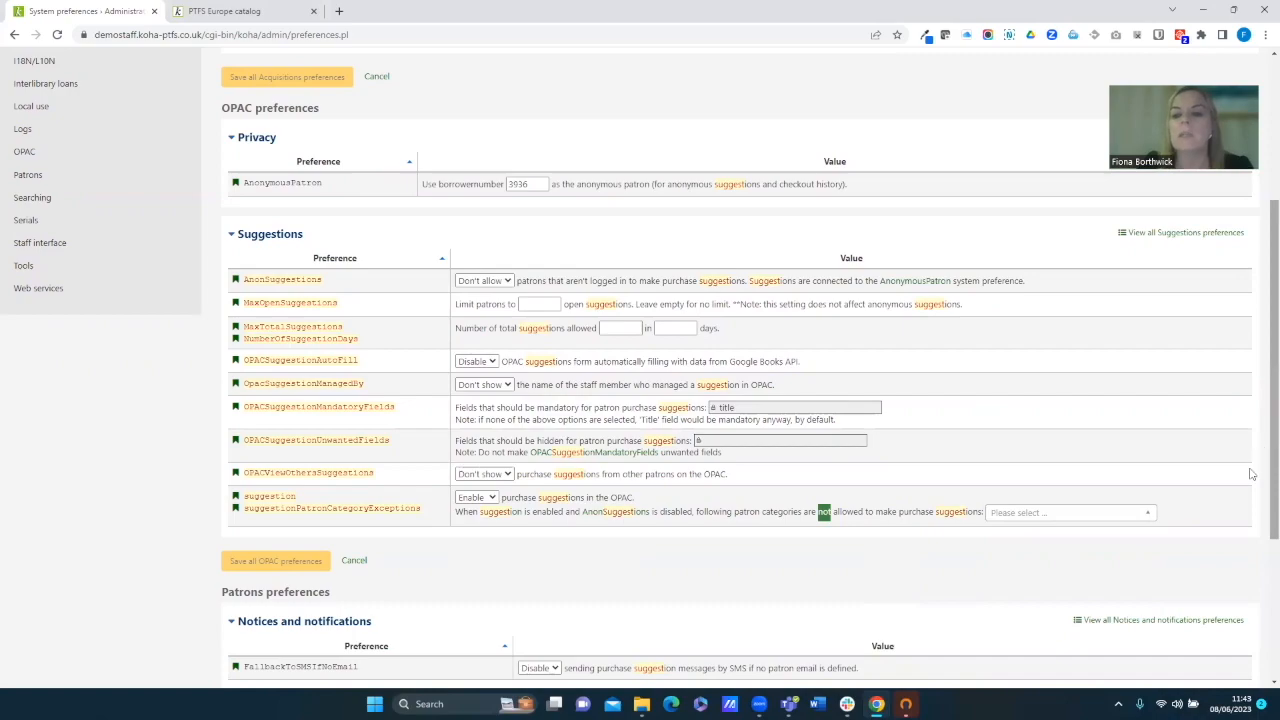
Step: Exclude the Kid and Young Adult patron categories from making purchase suggestions and save all OPAC preferences
left_click(1152, 514)
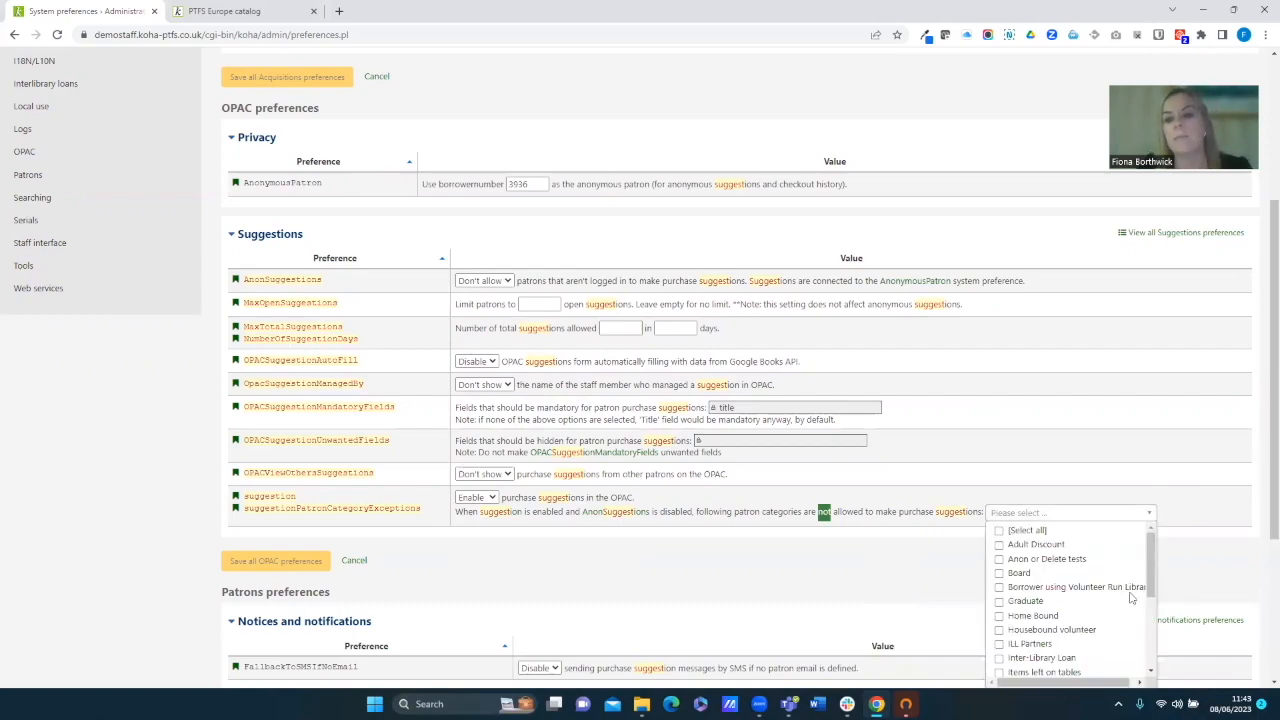
scroll(1060, 585, "down", 2)
scroll(1060, 585, "down", 2)
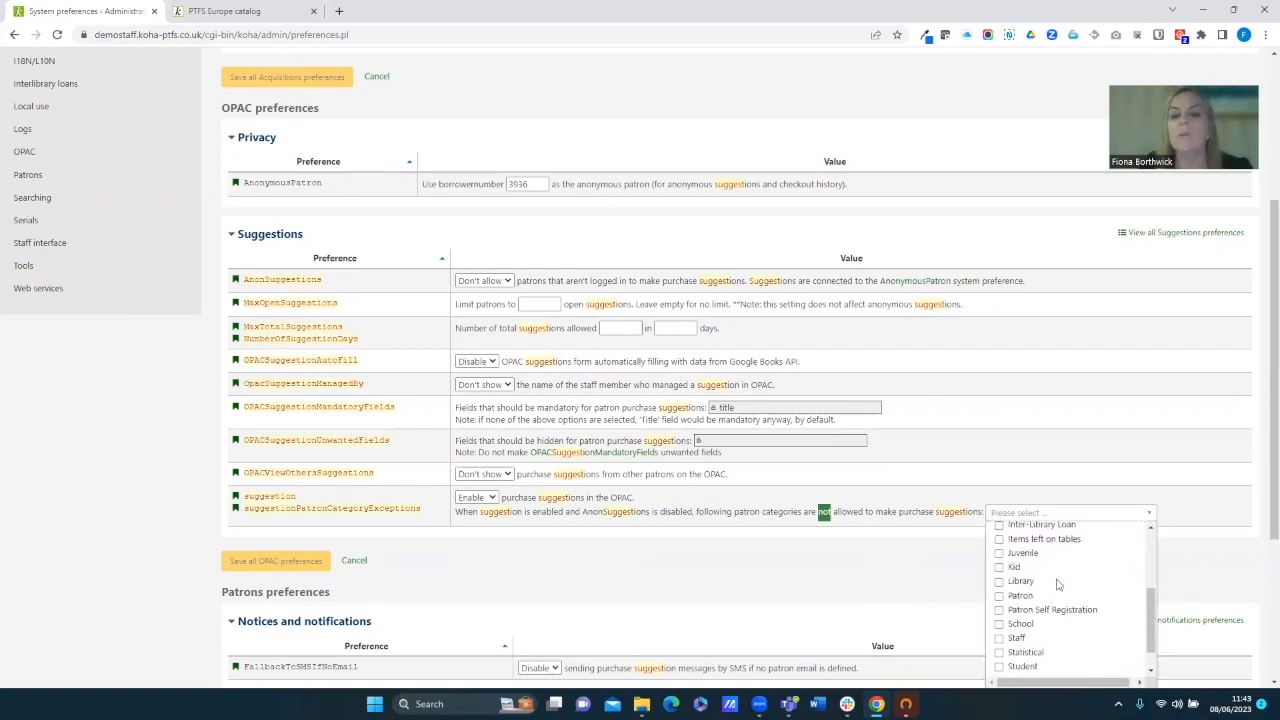
left_click(998, 568)
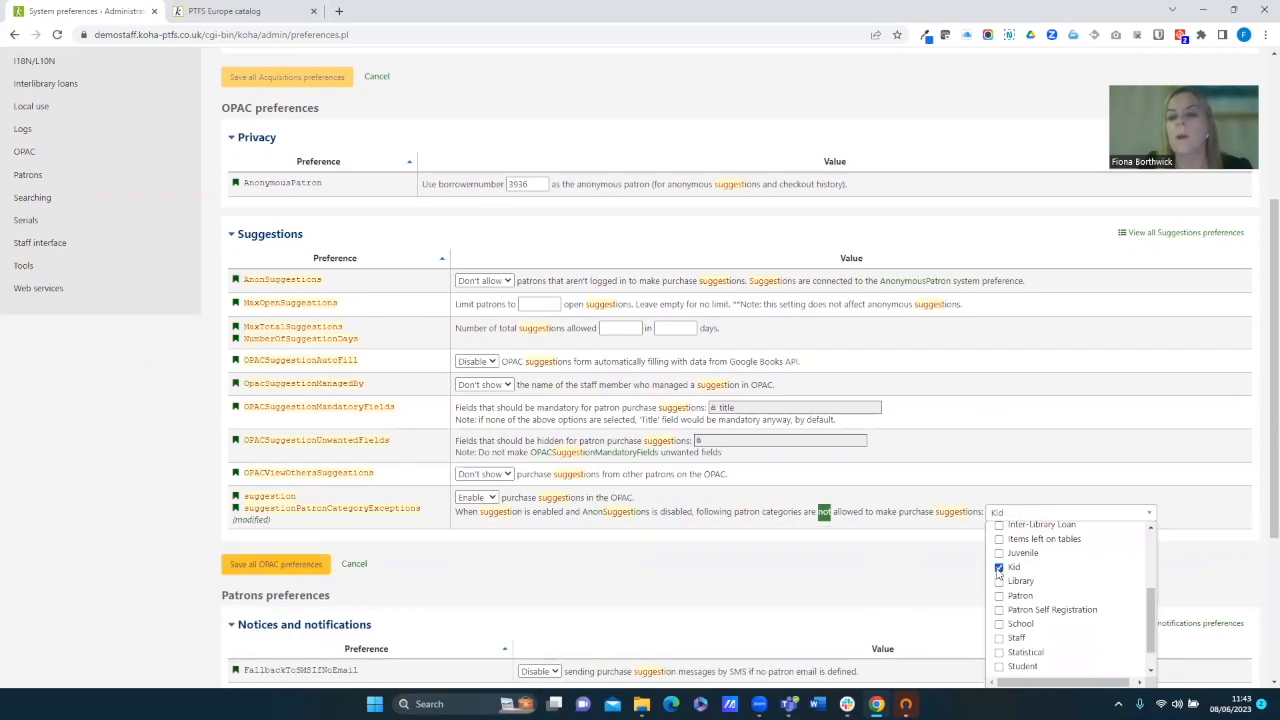
scroll(1010, 610, "down", 3)
left_click(999, 599)
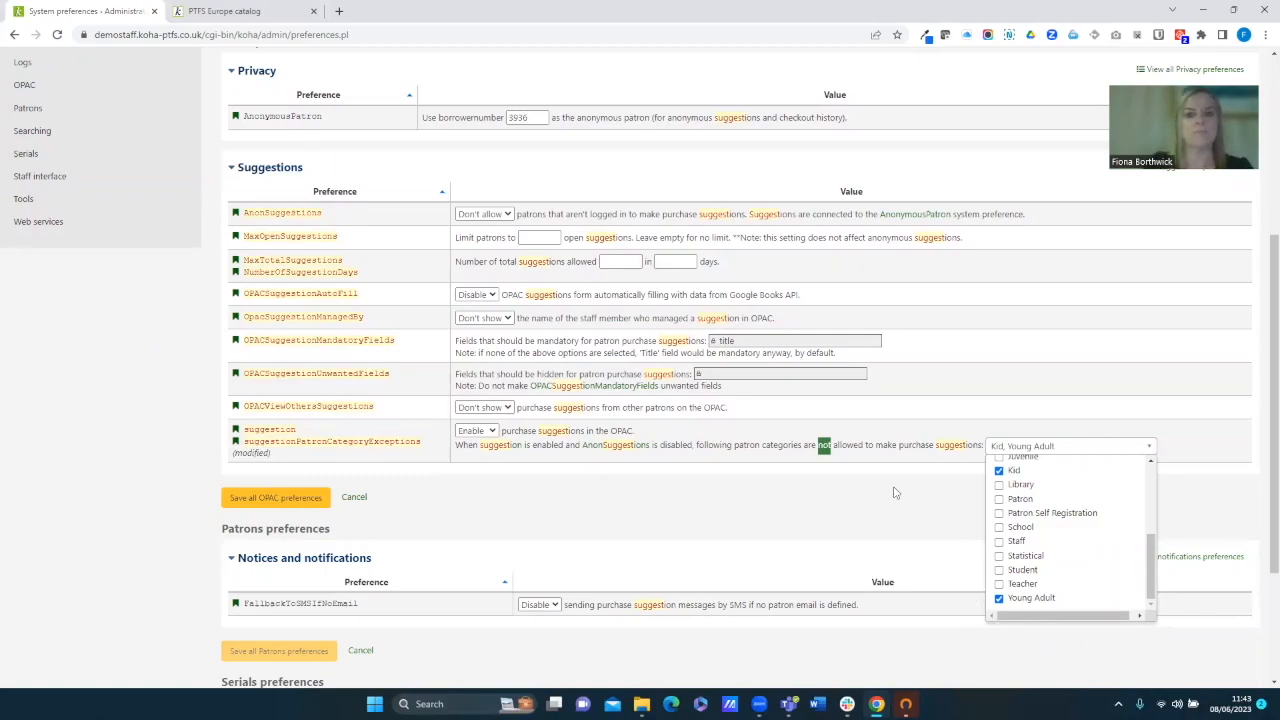
left_click(276, 497)
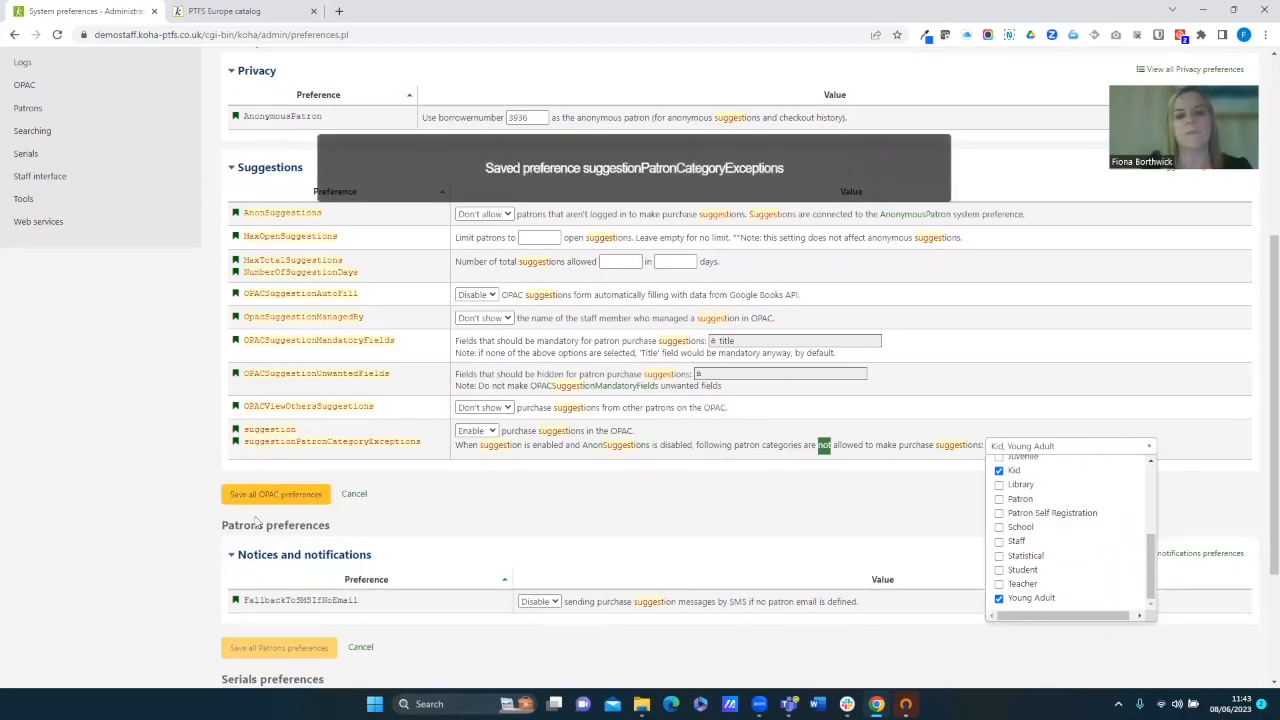
Step: Switch to the OPAC catalogue and log in to the patron account with the prefilled credentials
scroll(282, 538, "up", 3)
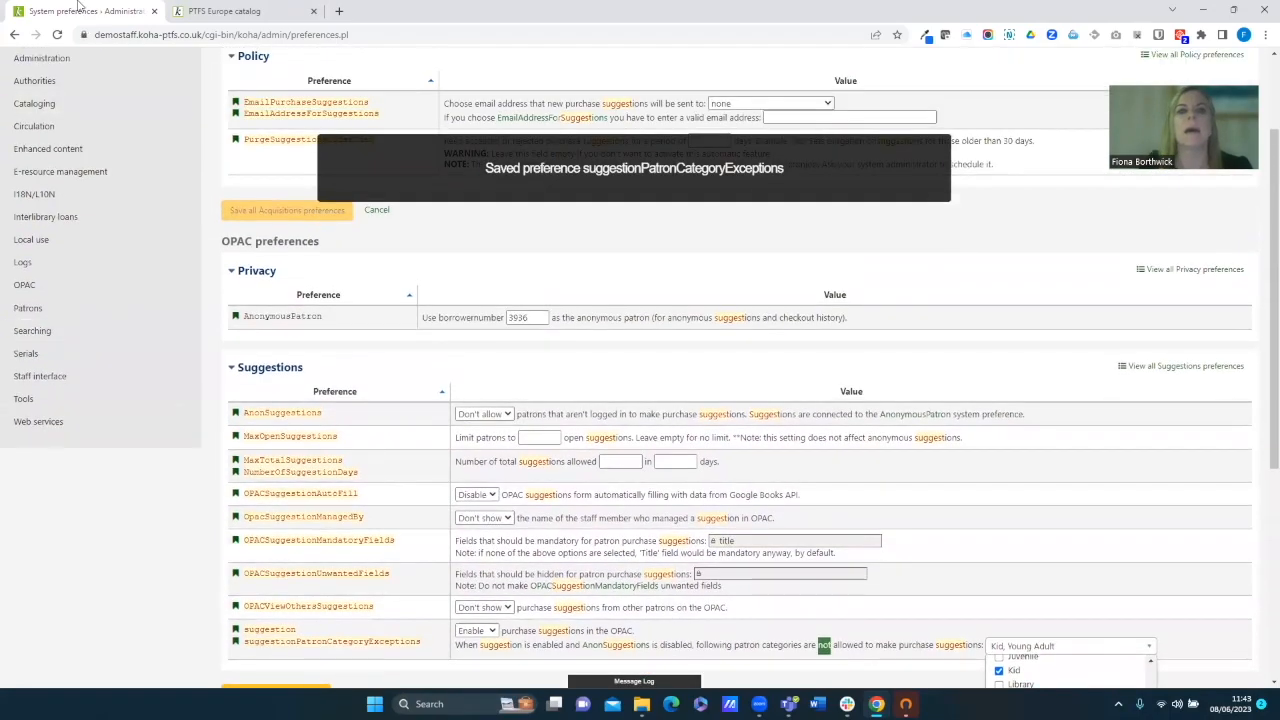
left_click(214, 11)
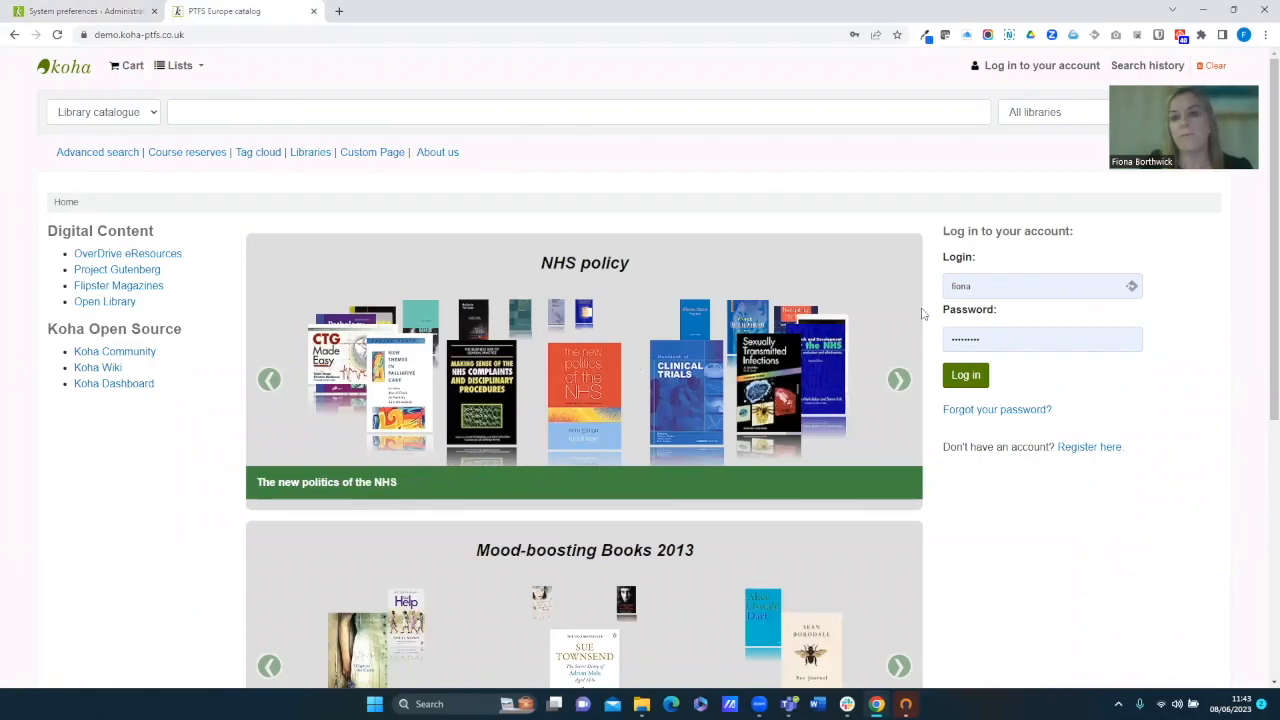
left_click(970, 376)
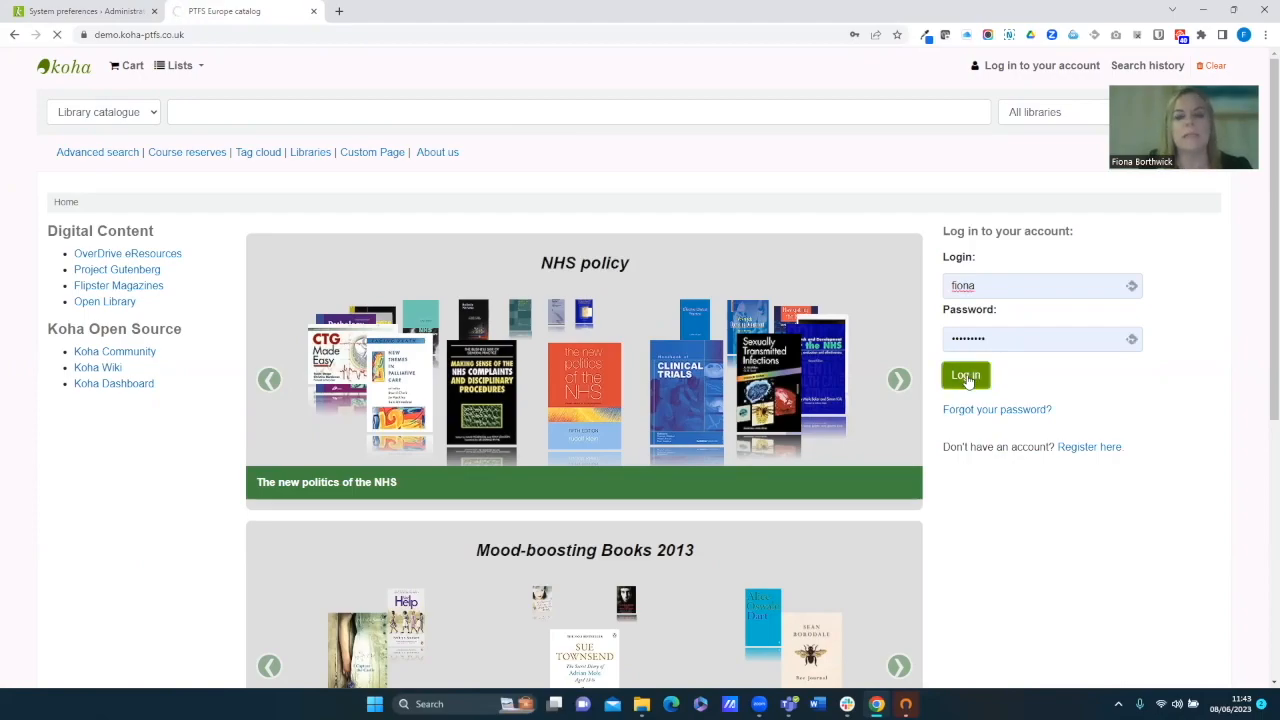
scroll(175, 500, "down", 1)
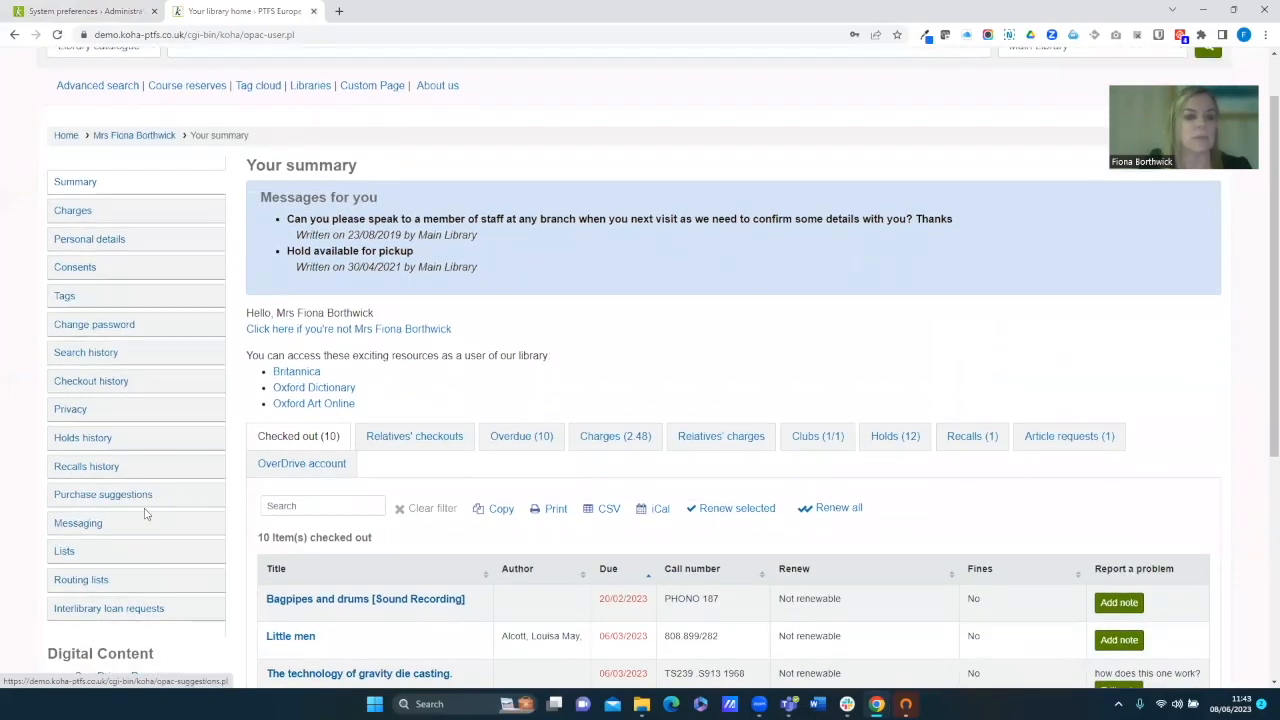
Step: Return to the staff interface, look up the patron's record by card number and check their patron category
left_click(88, 11)
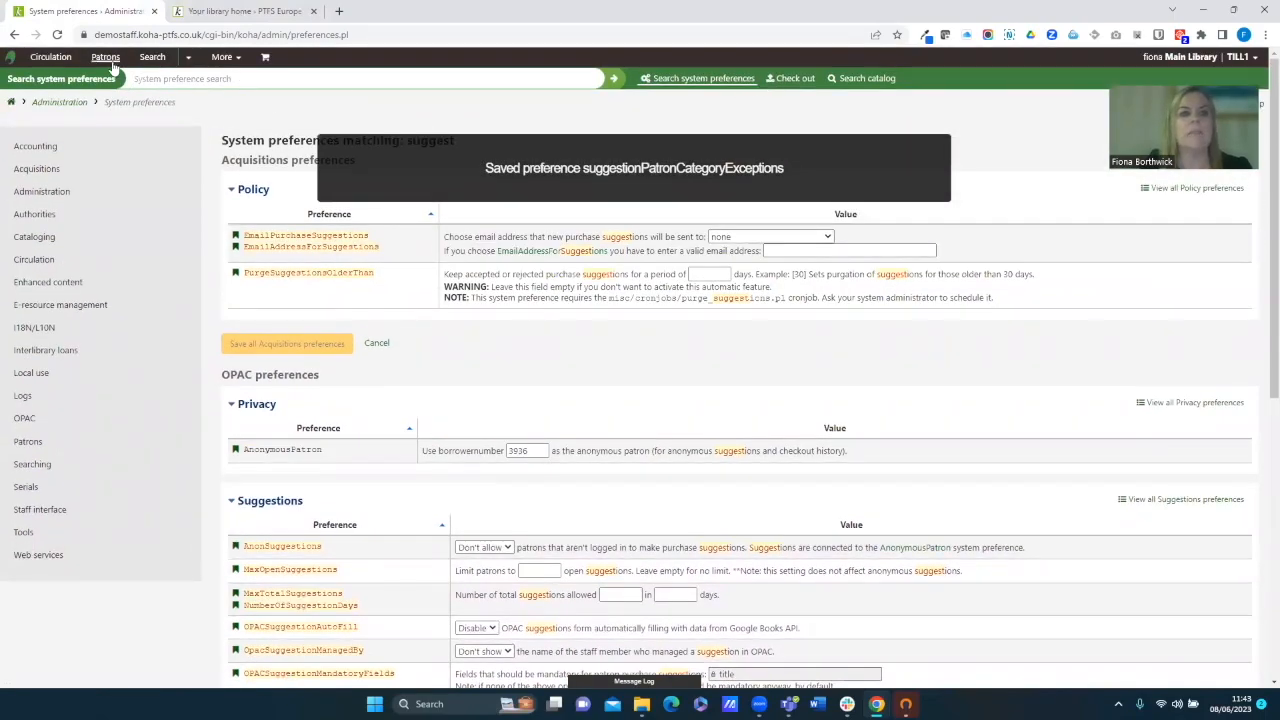
left_click(790, 78)
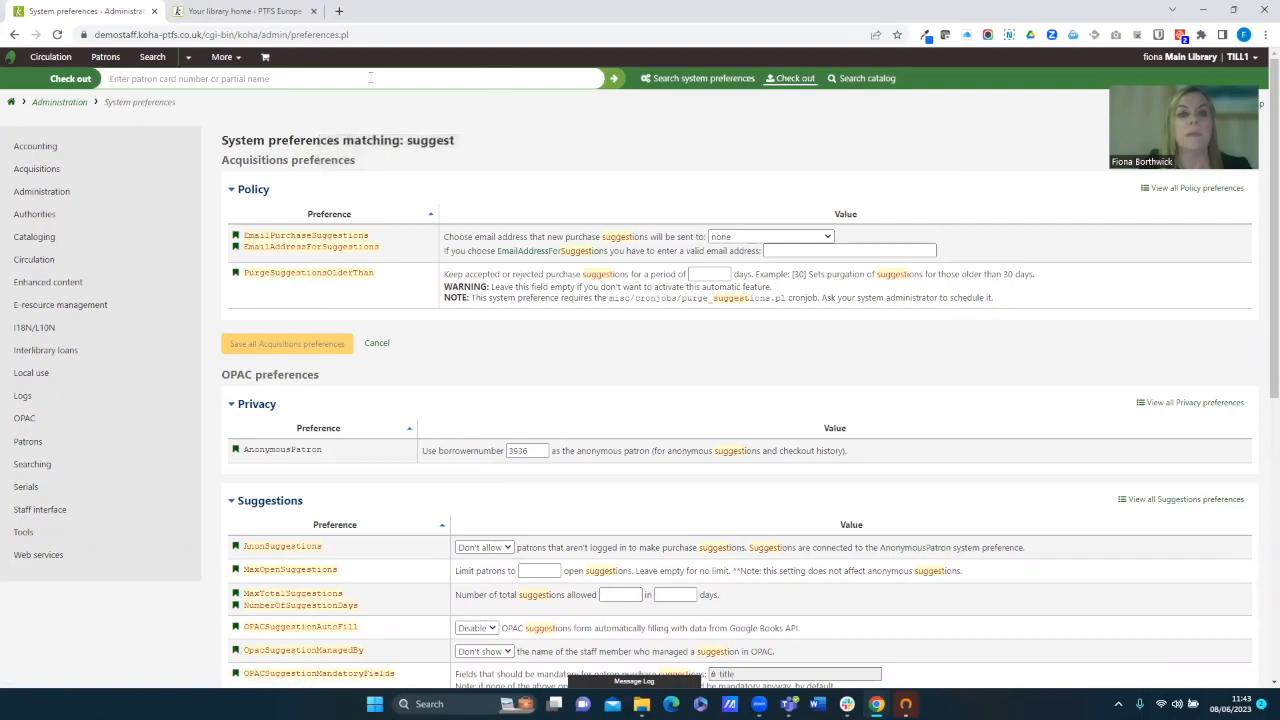
type("fb11")
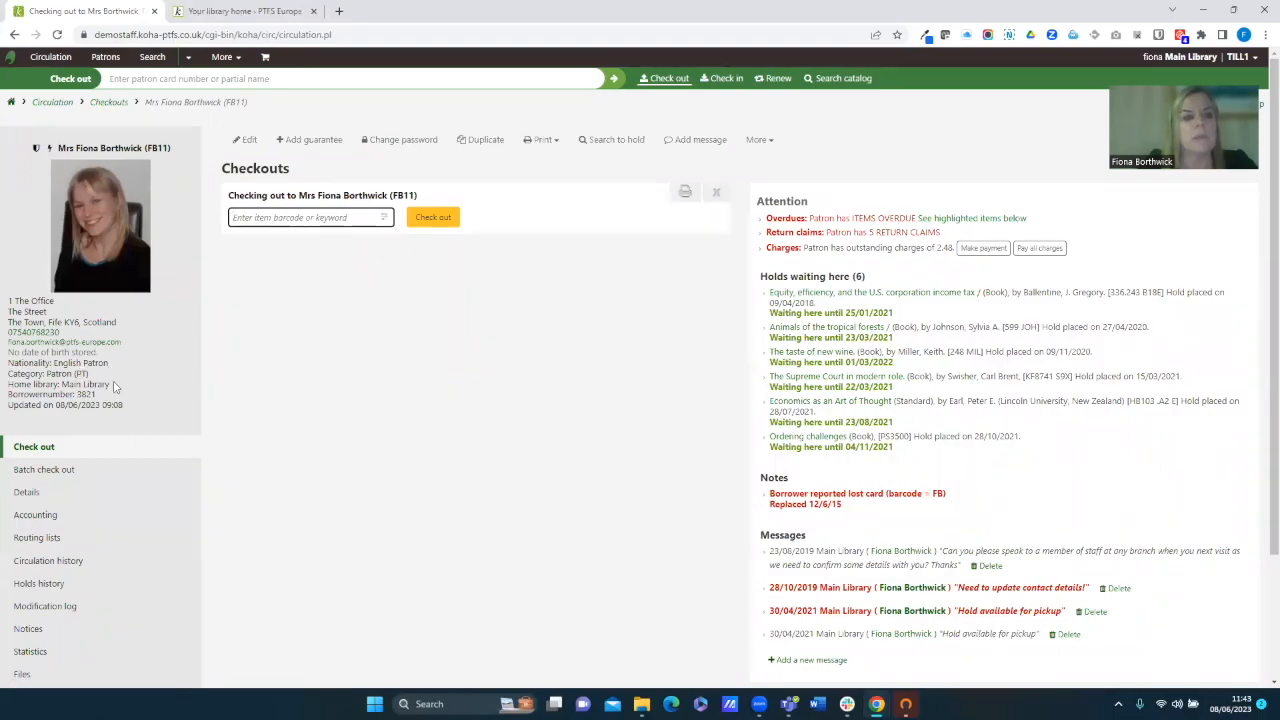
left_click_drag(44, 373, 90, 375)
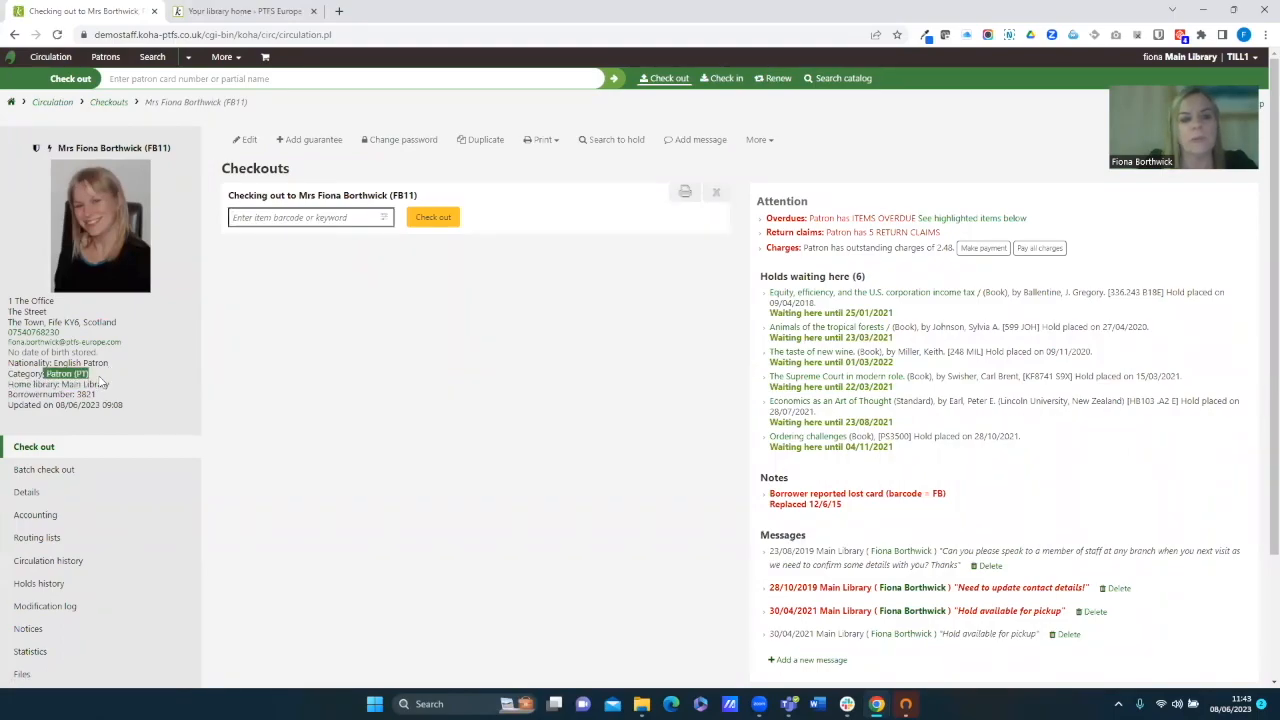
Step: Switch back to the OPAC account and view the patron's purchase suggestions list
left_click(247, 10)
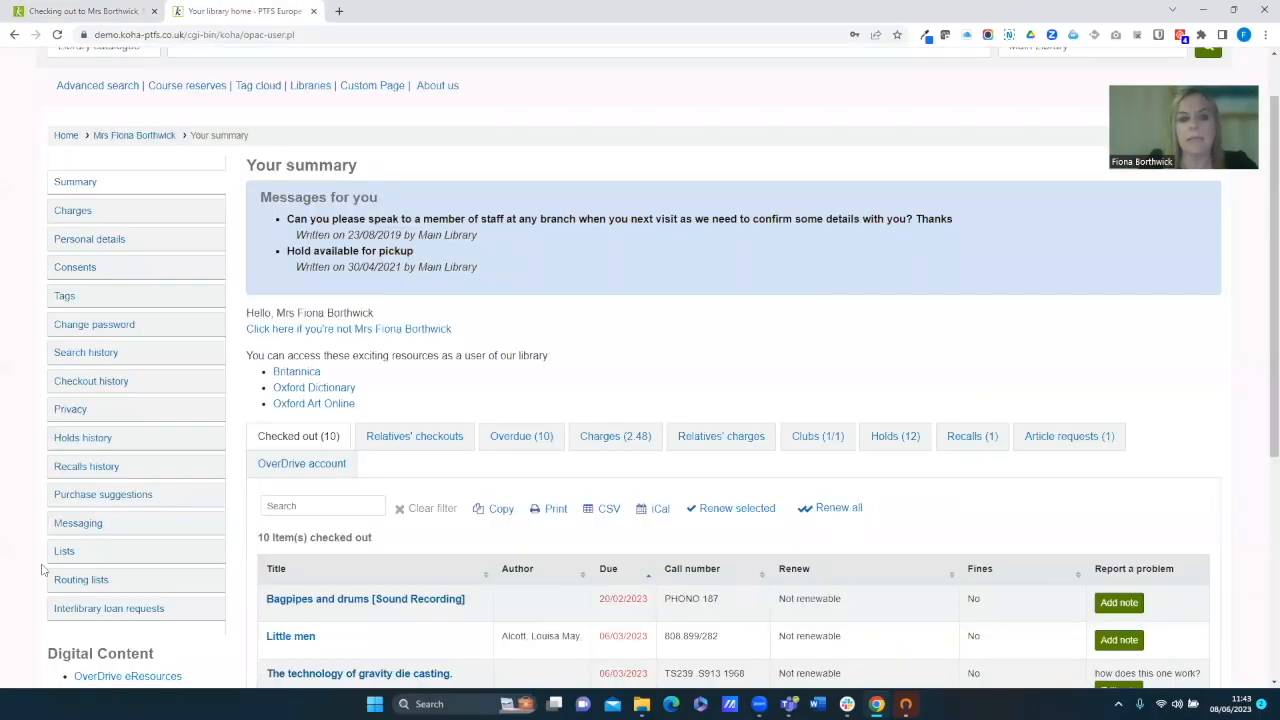
left_click(114, 500)
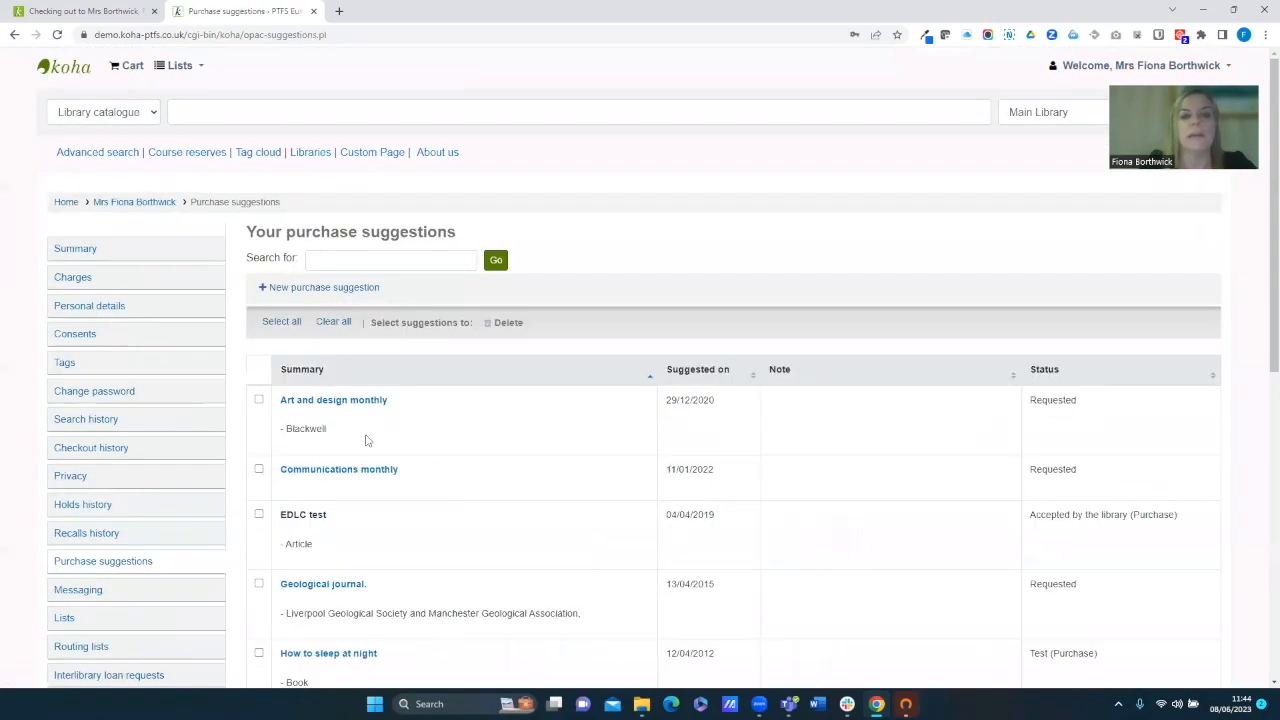
scroll(386, 455, "down", 2)
scroll(390, 450, "up", 1)
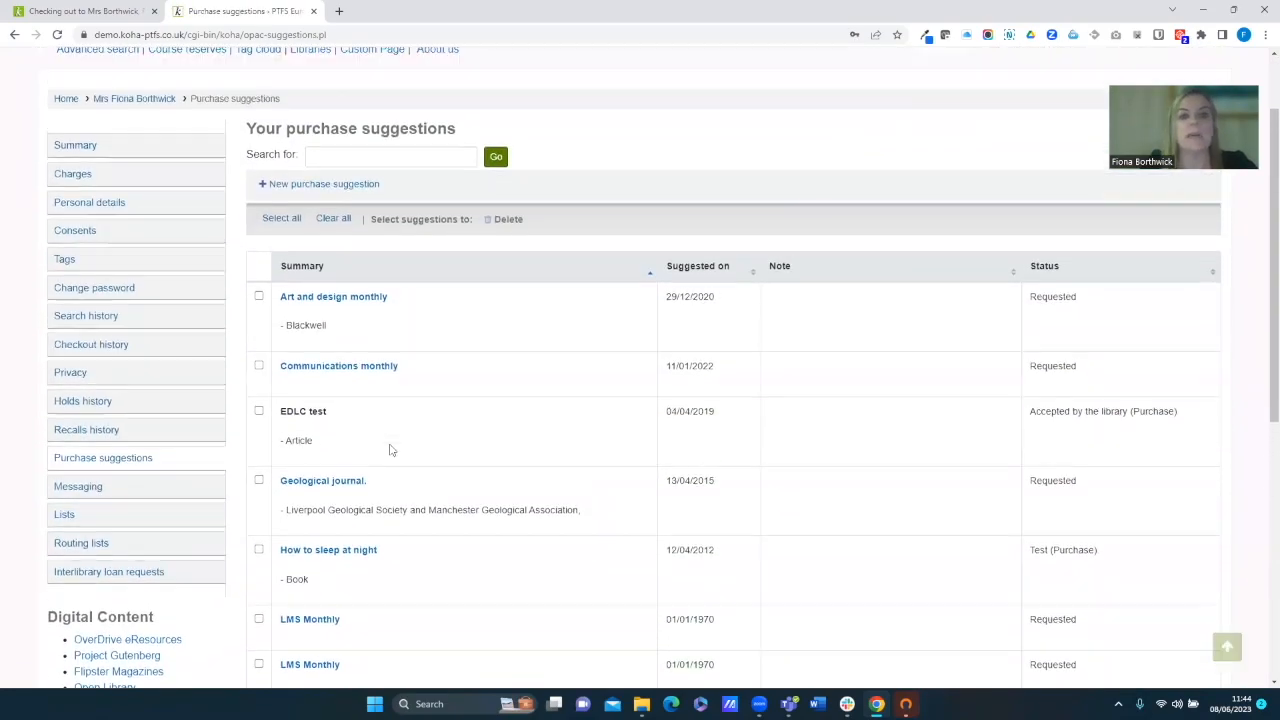
scroll(390, 450, "up", 1)
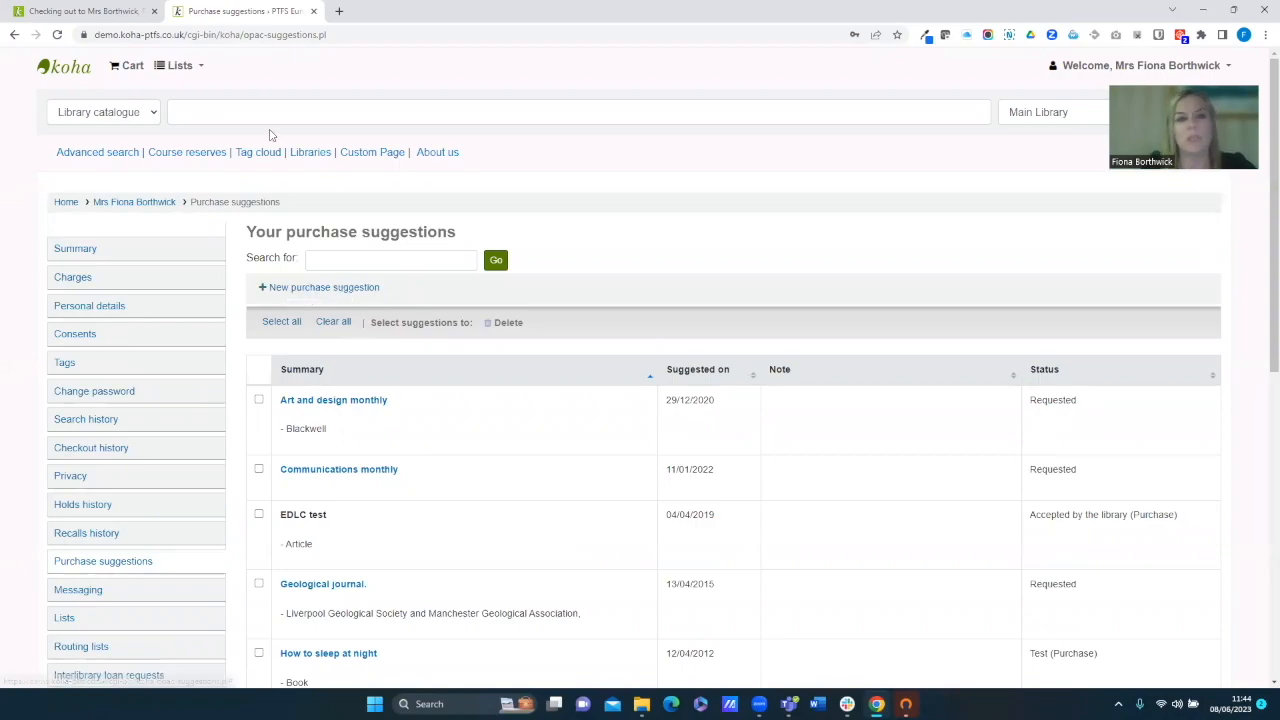
Step: Search the library catalogue for the nonsense term "fksfksdkl" to check for a purchase suggestion link
left_click(343, 107)
type("fks")
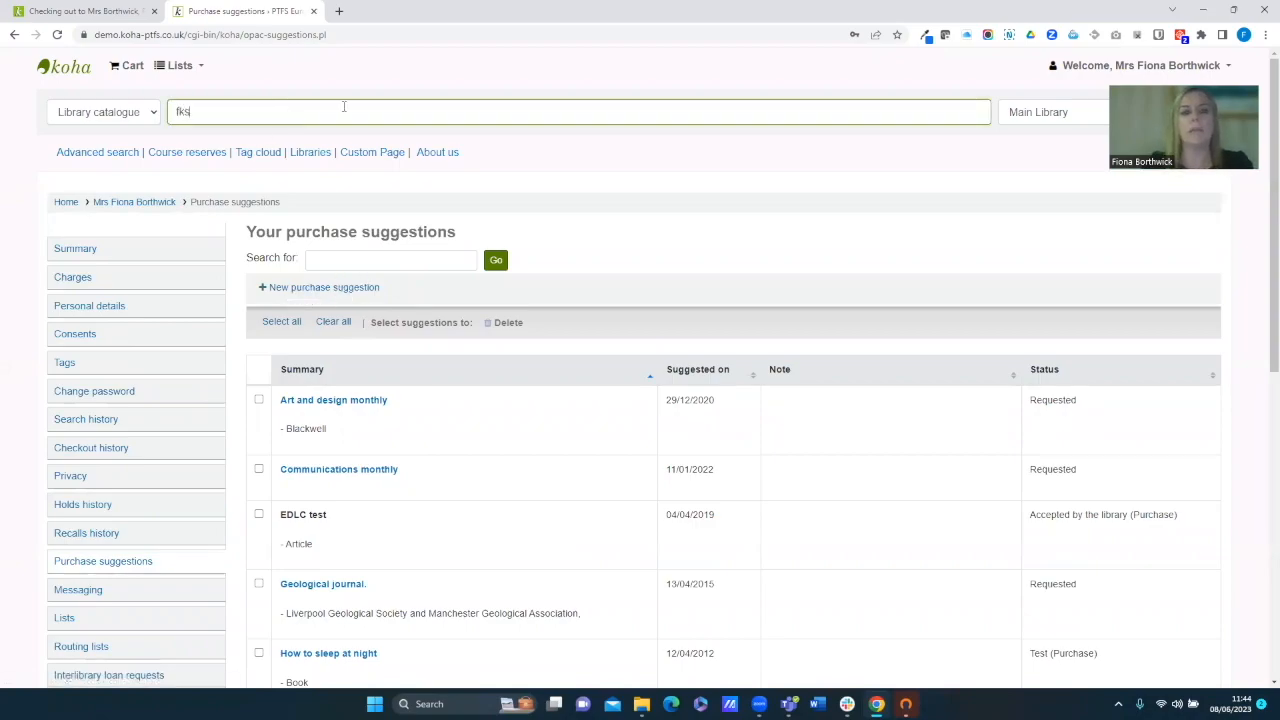
type("fksdkl")
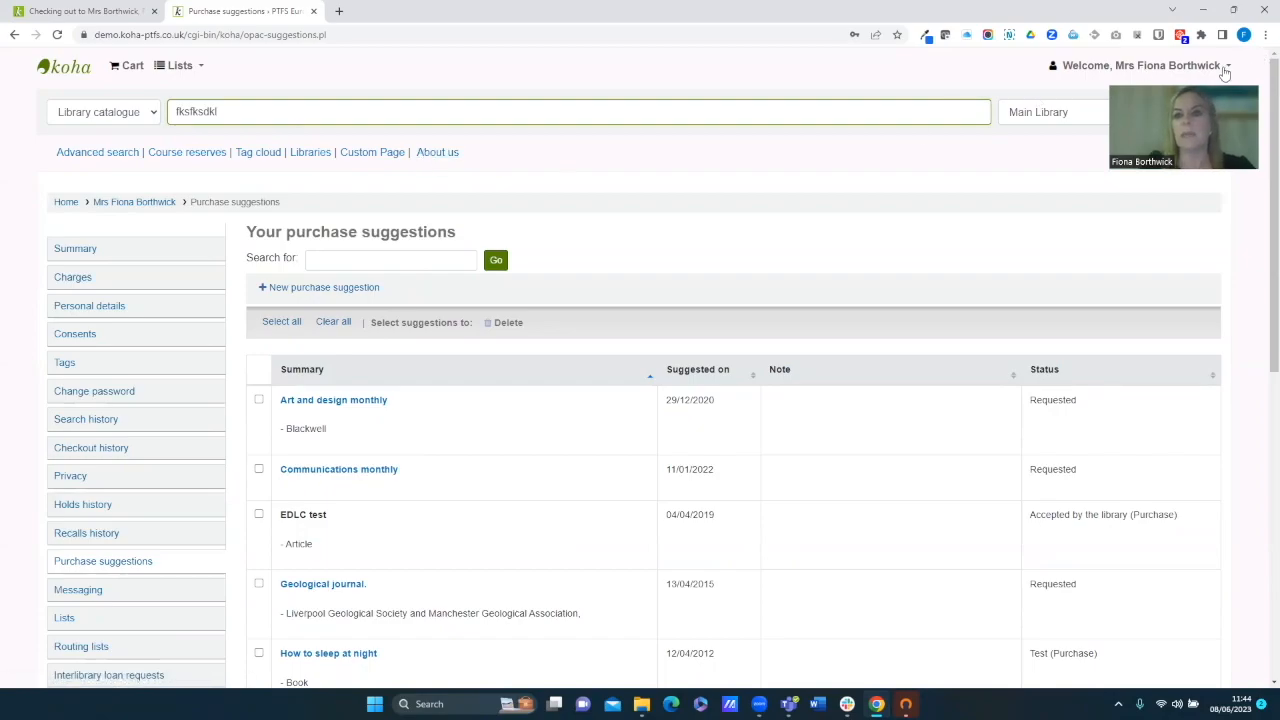
key("Return")
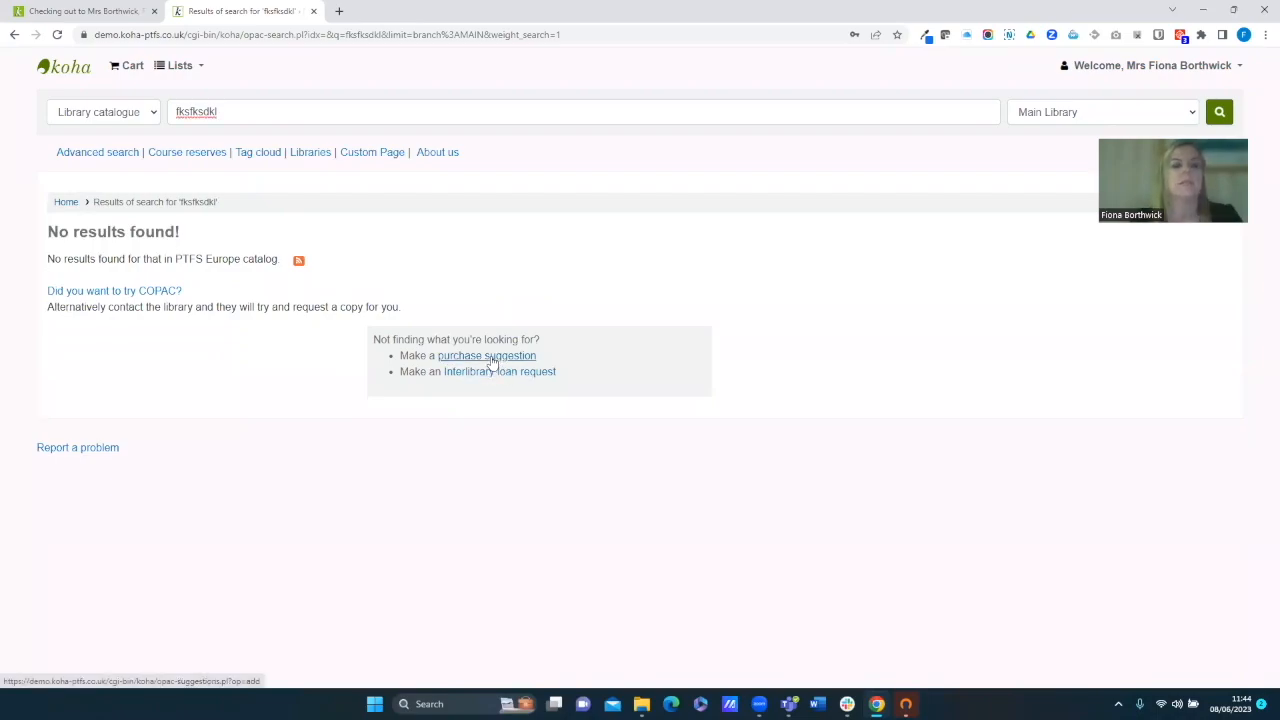
Step: Log out of the OPAC and log in as the second patron, entering their username and account password
left_click(1240, 65)
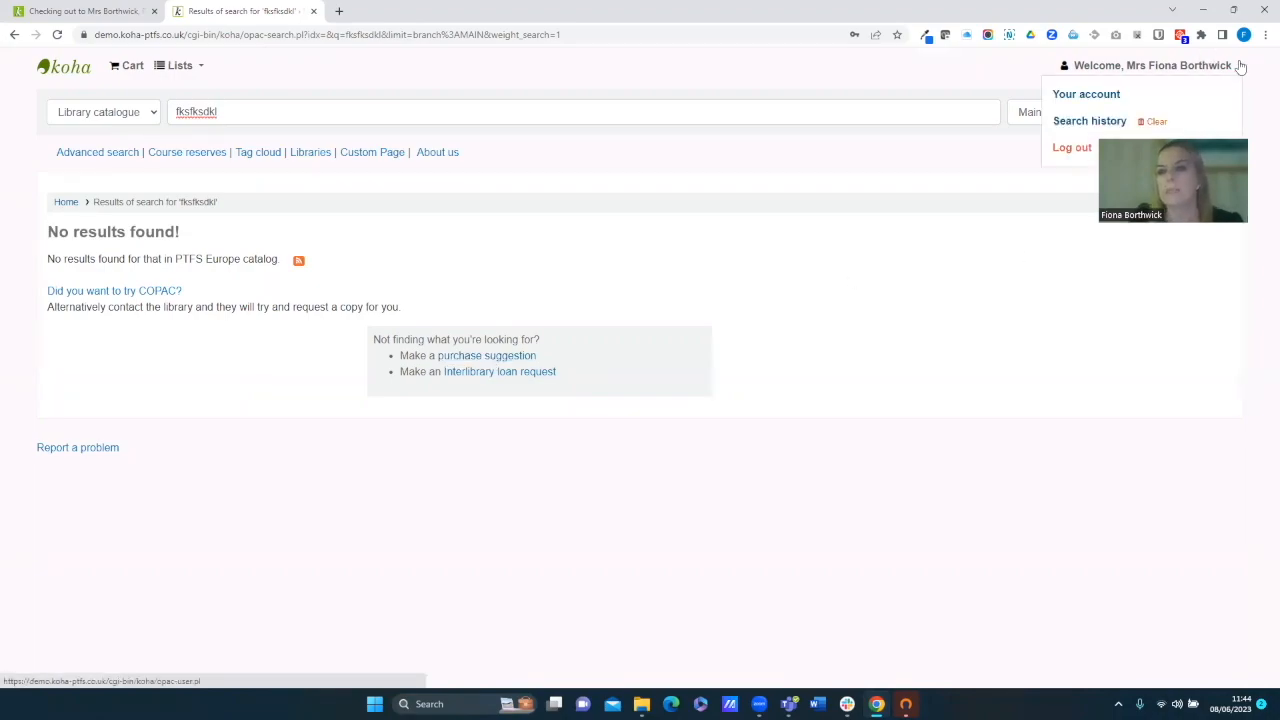
left_click(1070, 150)
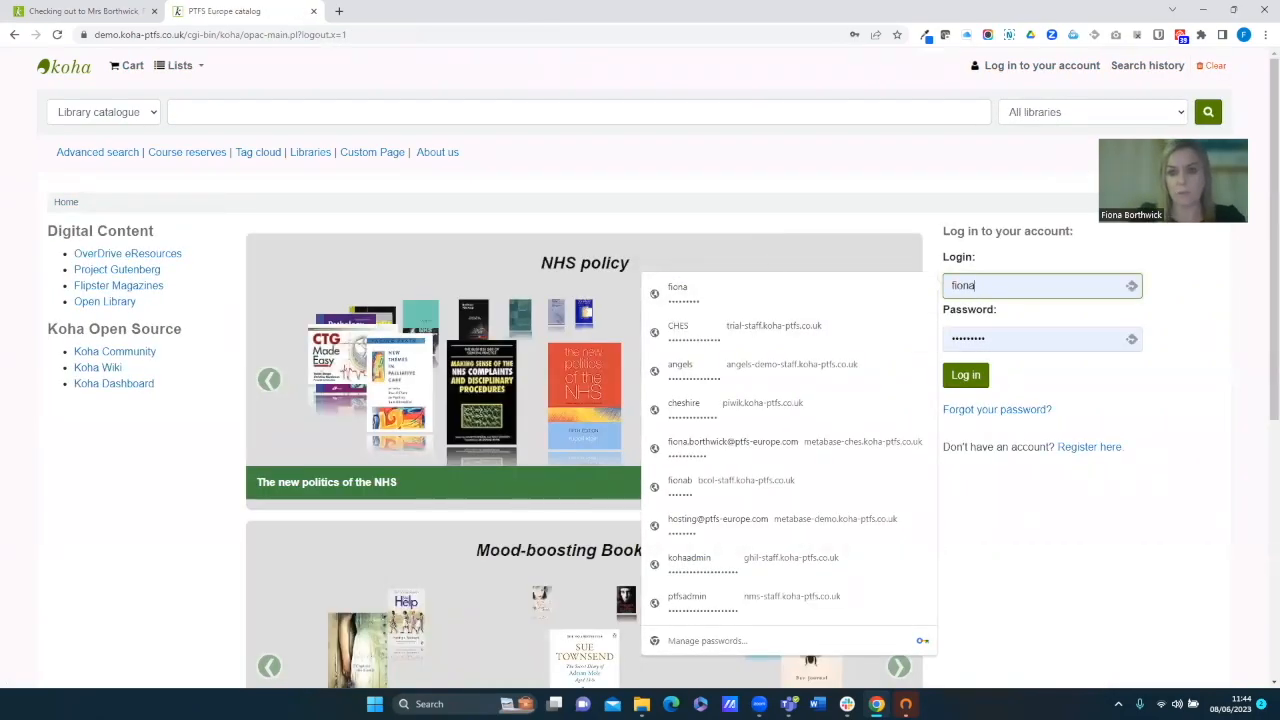
key("BackSpace")
key("BackSpace")
key("BackSpace")
key("BackSpace")
key("BackSpace")
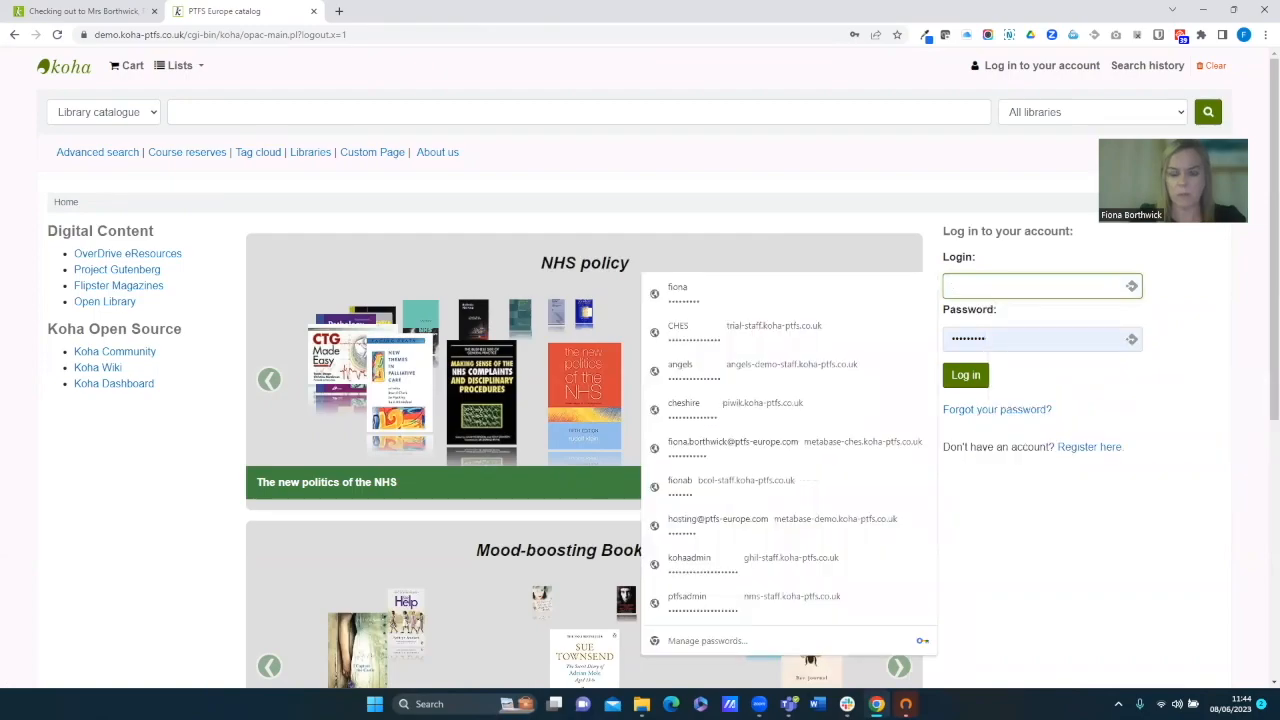
type("islab")
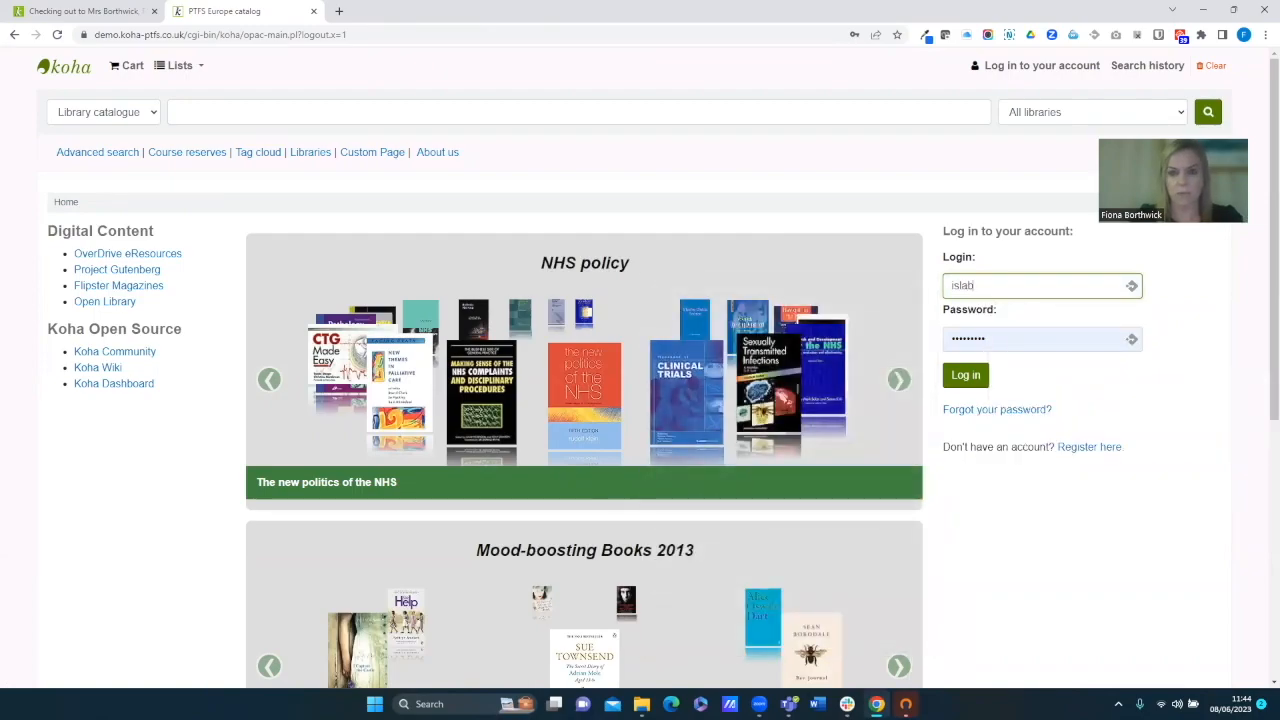
key("Tab")
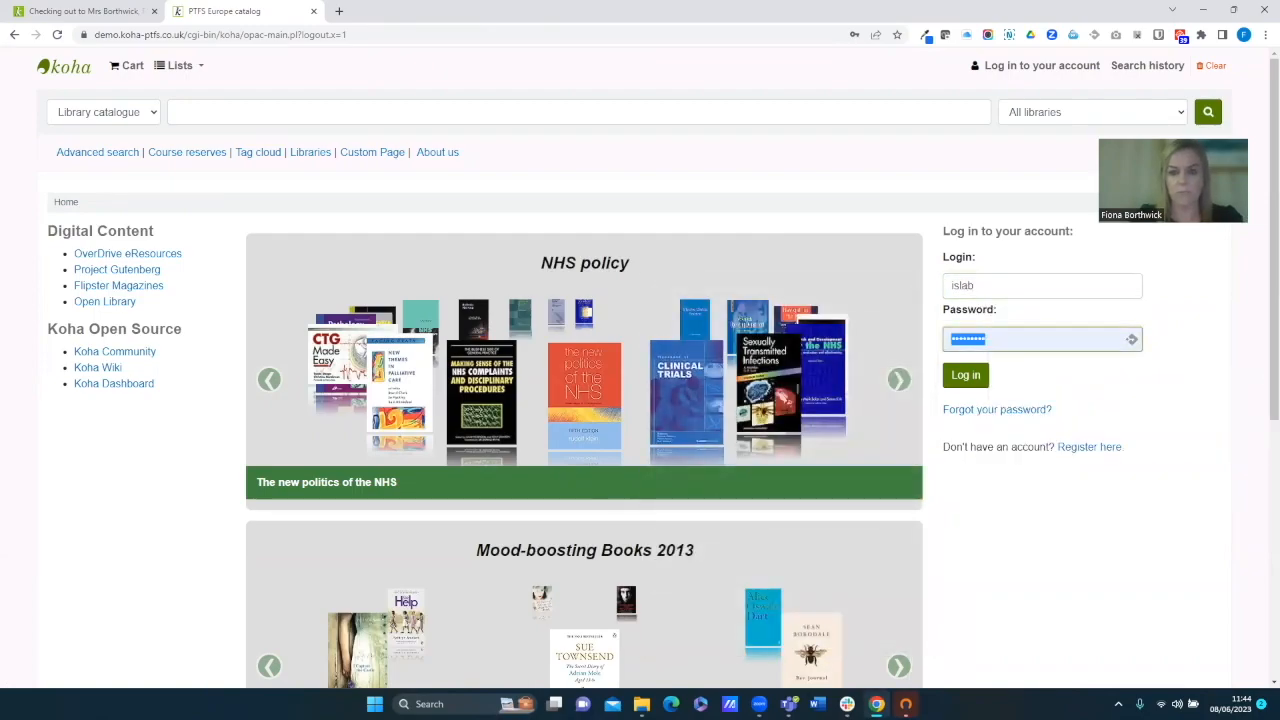
type("•")
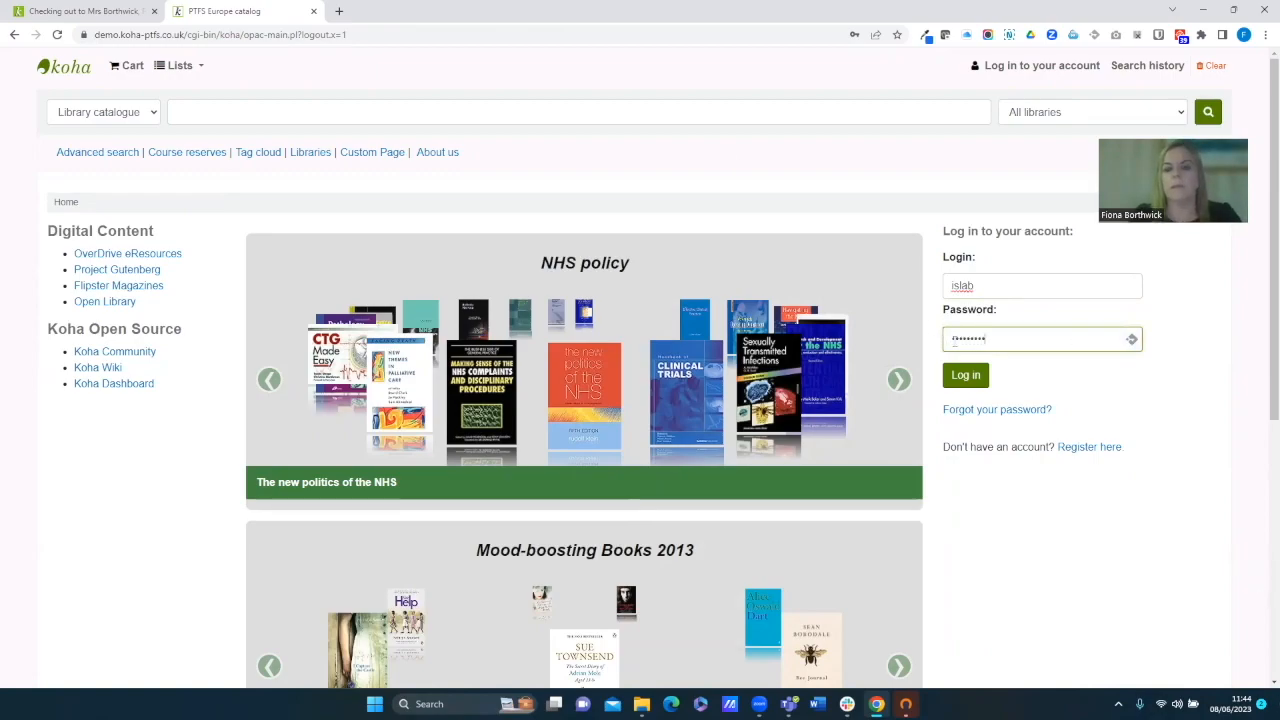
left_click(966, 375)
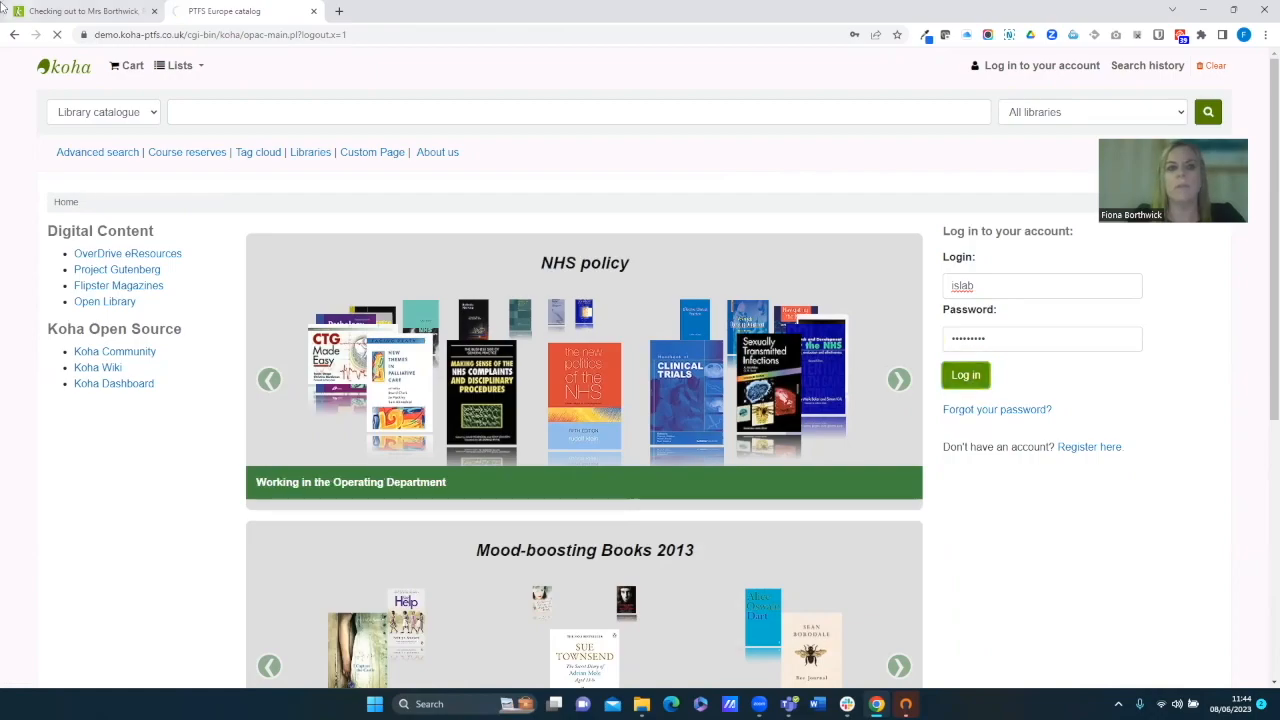
Step: Switch to the staff interface, look up the second patron by card number and check their patron category
left_click(75, 11)
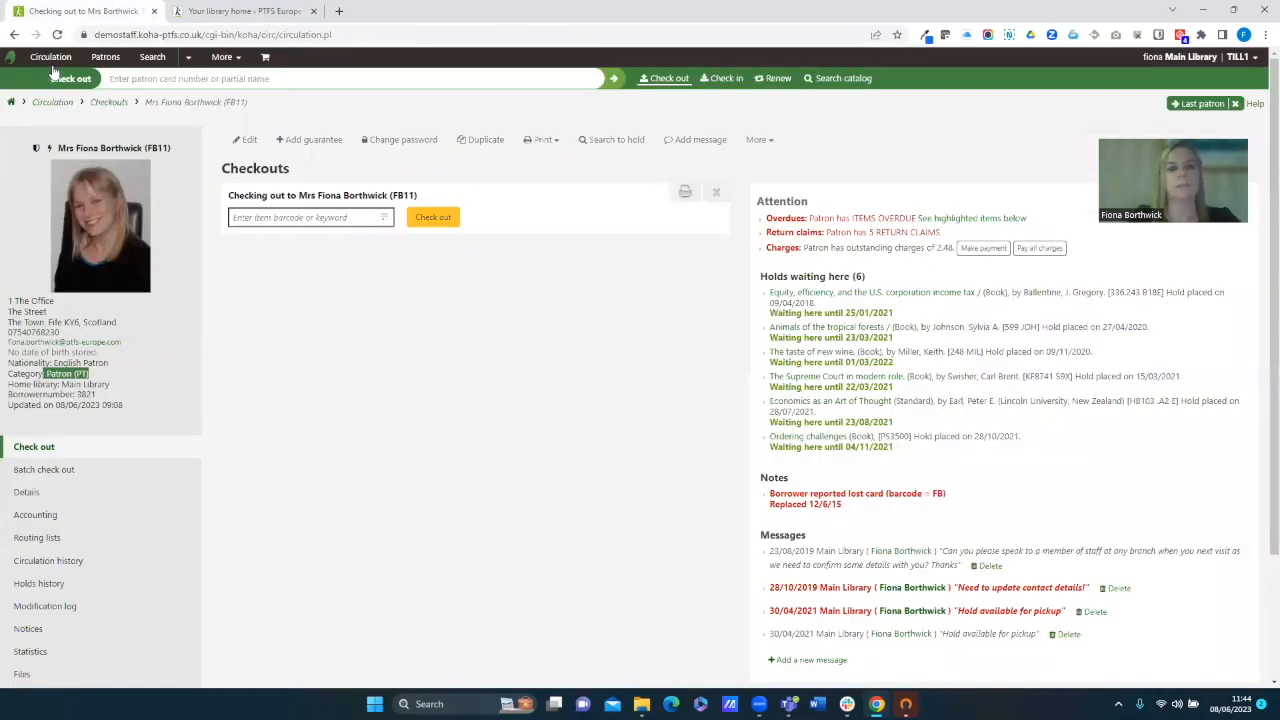
left_click(136, 82)
type("islab")
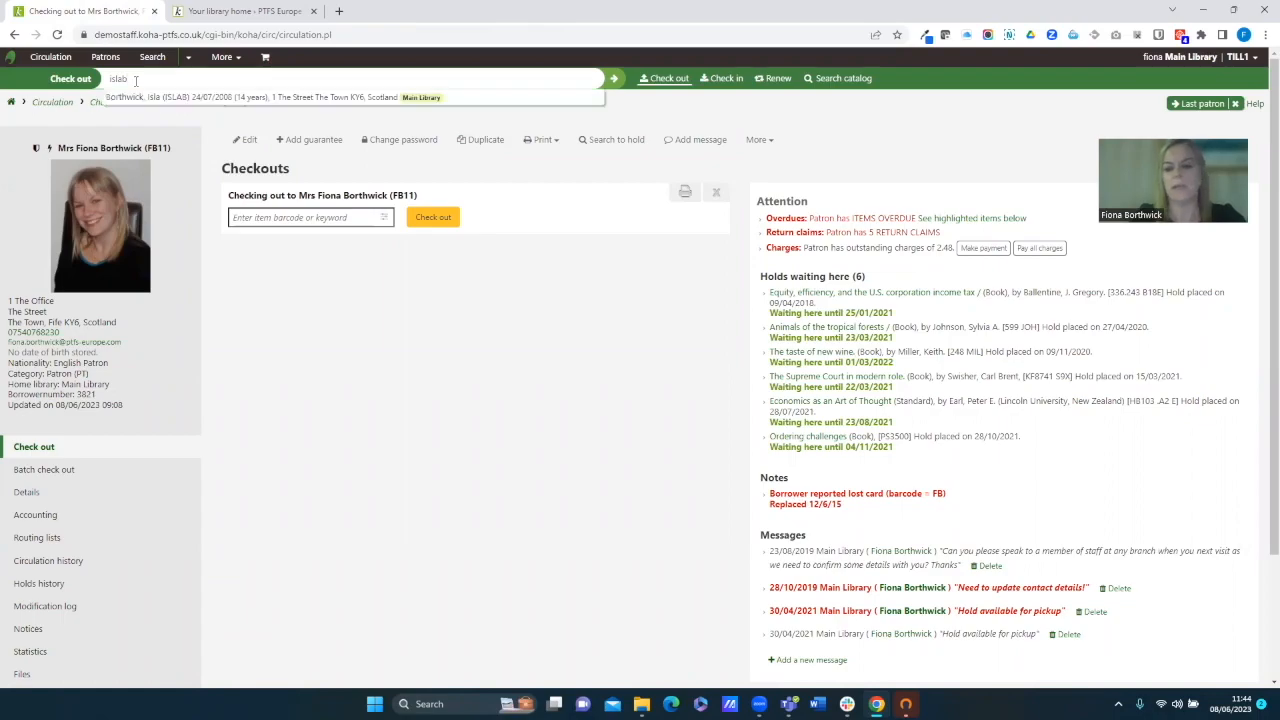
left_click(140, 90)
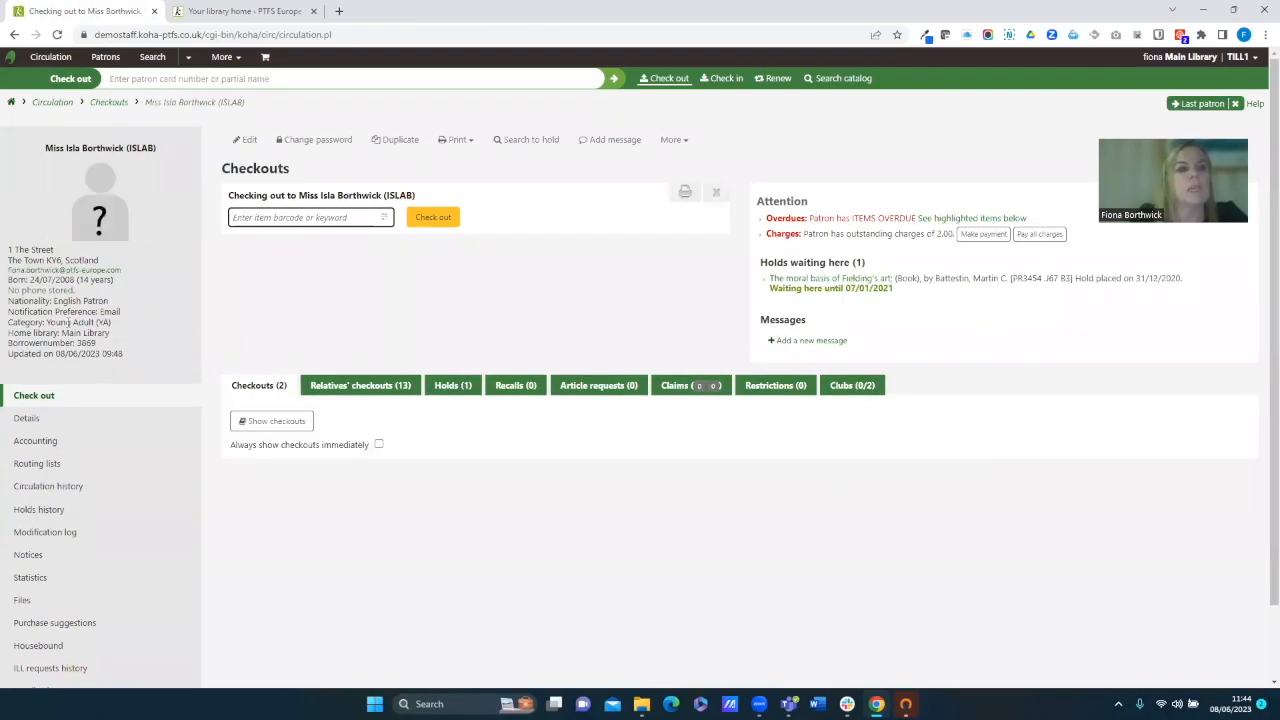
left_click_drag(46, 322, 94, 322)
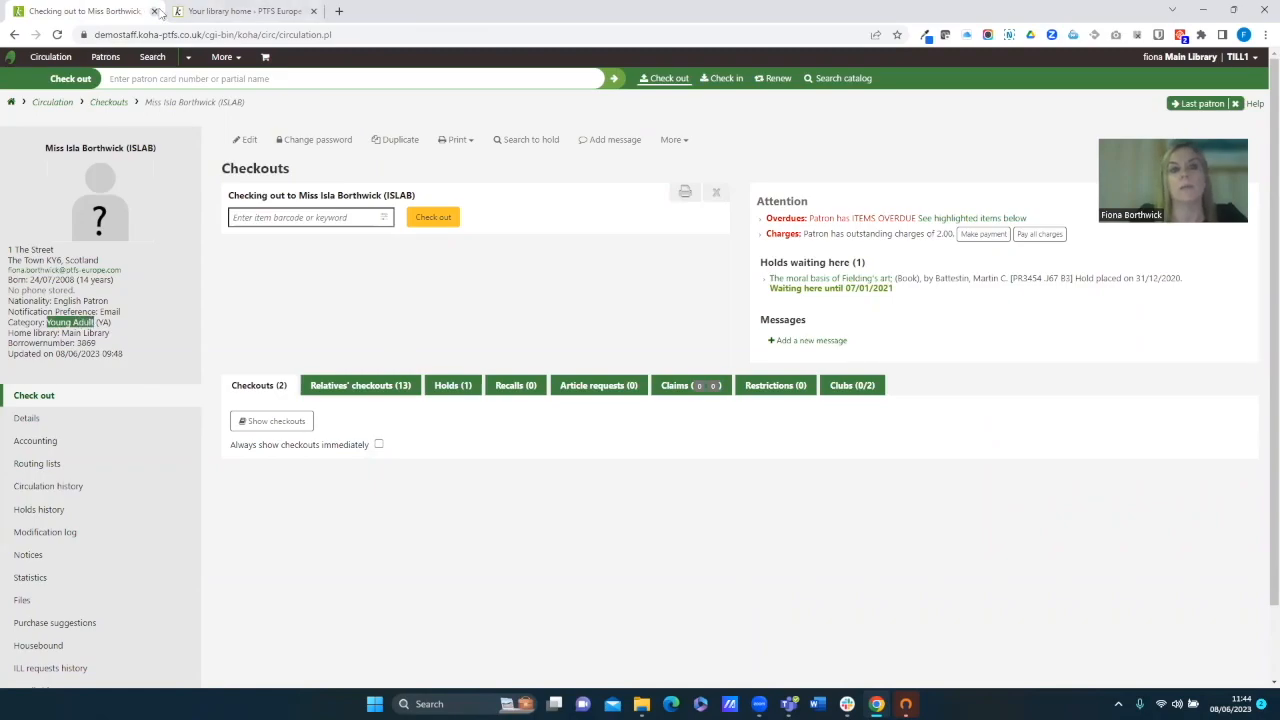
Step: Return to the OPAC account, decline saving the password and check the account sections for purchase suggestions
left_click(240, 11)
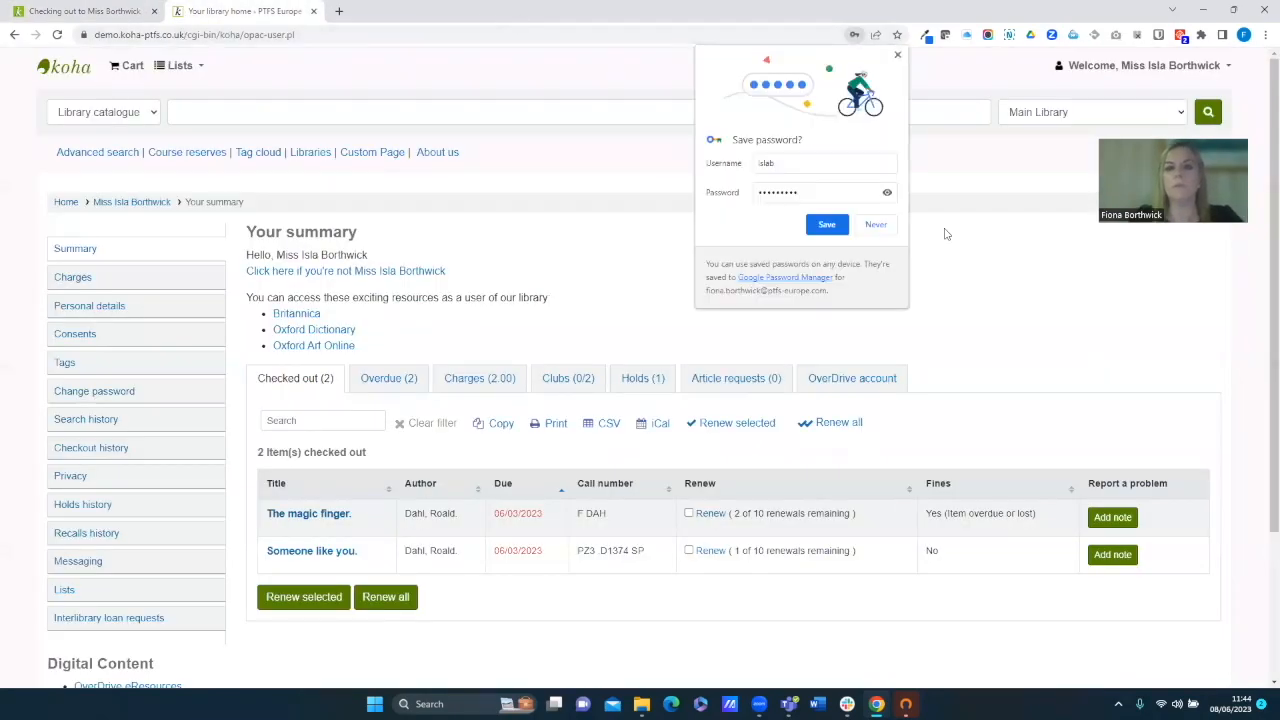
left_click(870, 231)
scroll(160, 330, "down", 1)
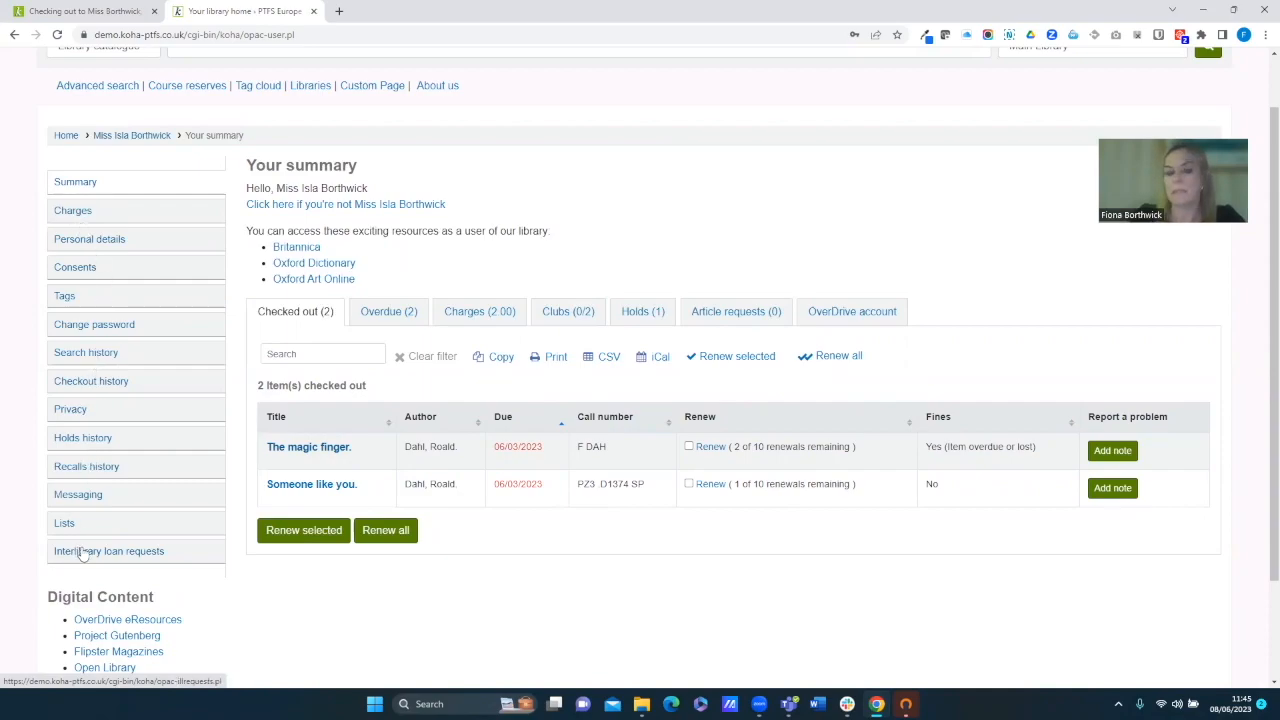
Step: Search the library catalogue for the nonsense term "gsksglkslk" to check for a purchase suggestion link
scroll(150, 380, "up", 2)
left_click(240, 111)
type("gsksglkslk")
key("Return")
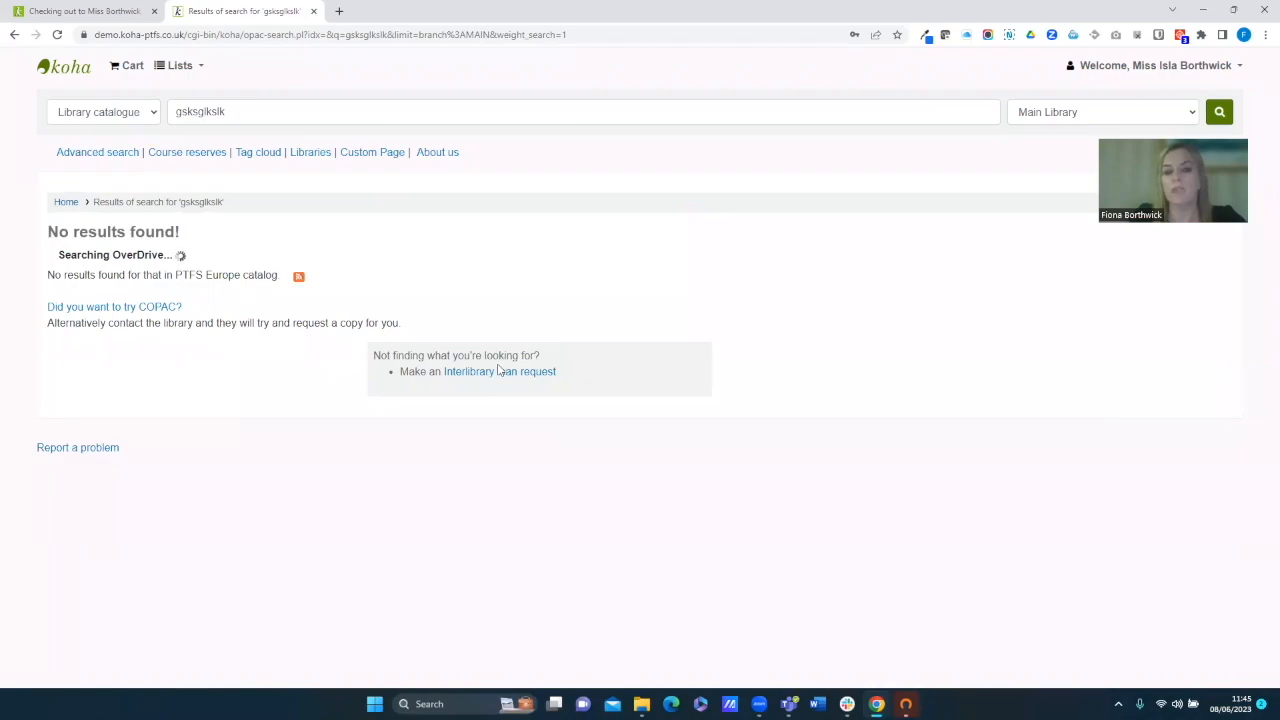
Step: Go back to the staff interface and search the global system preferences in Koha administration for "suggest"
left_click(66, 12)
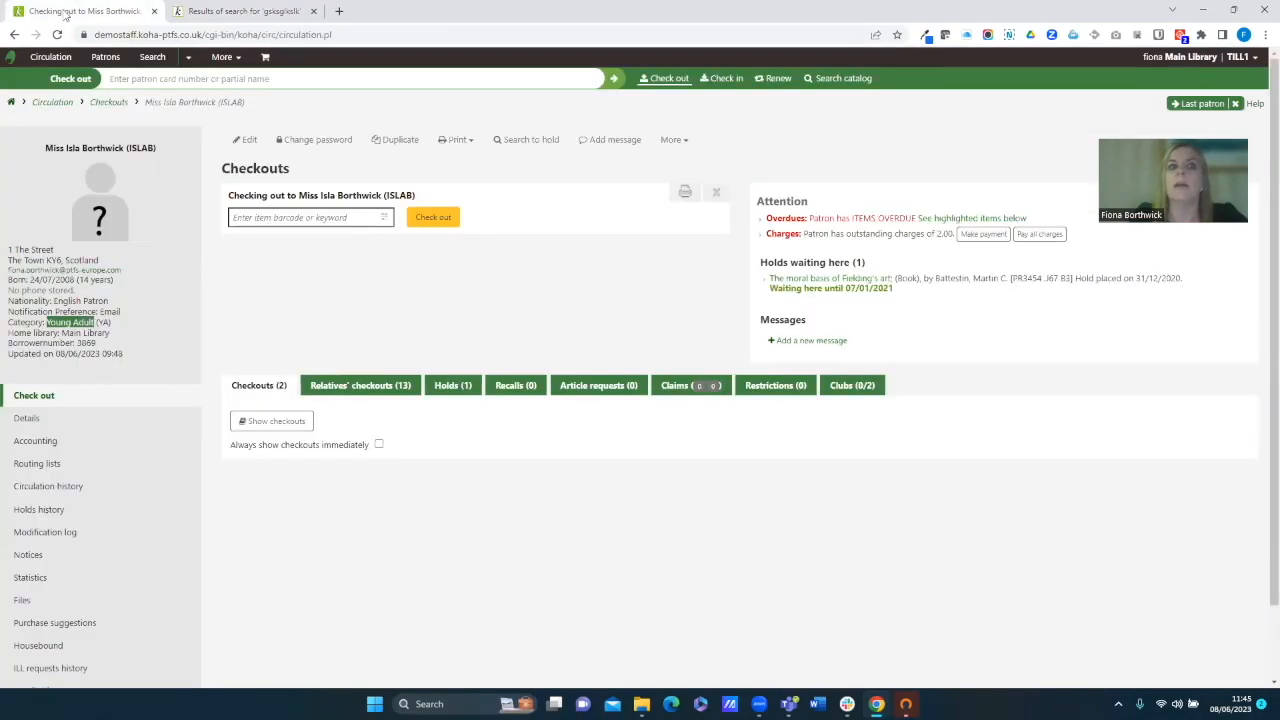
left_click(222, 57)
left_click(211, 311)
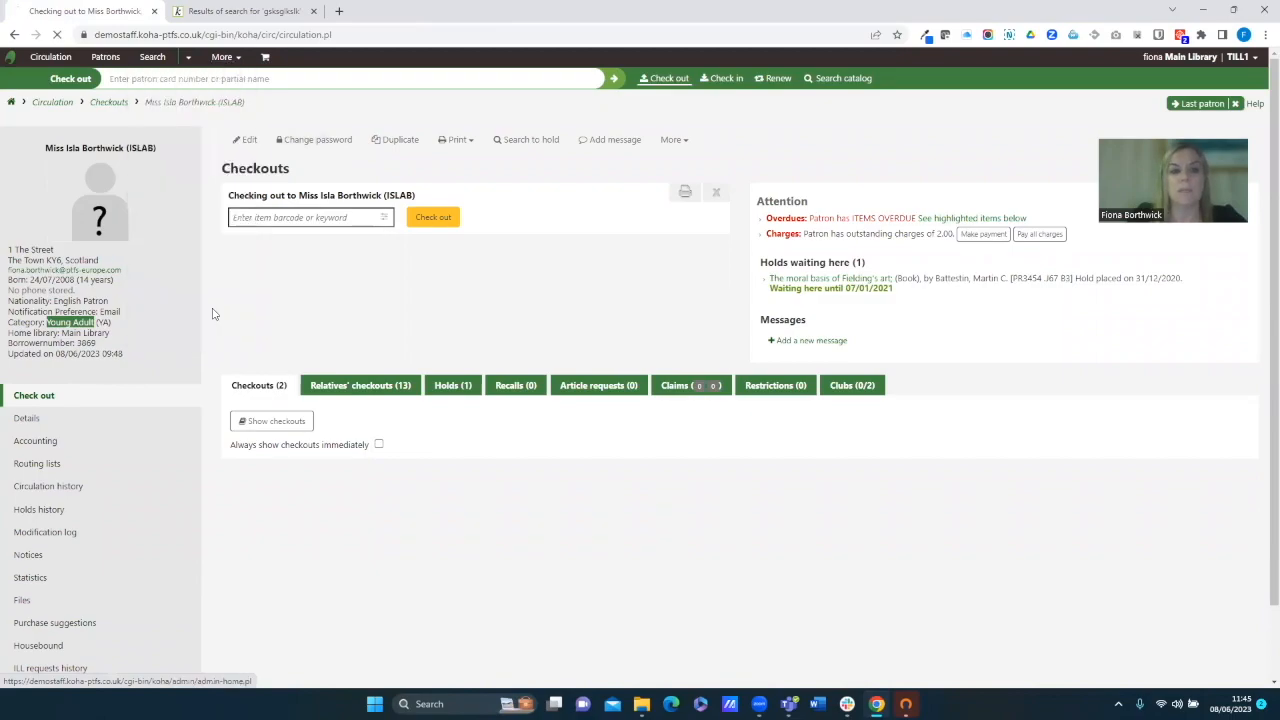
left_click(297, 210)
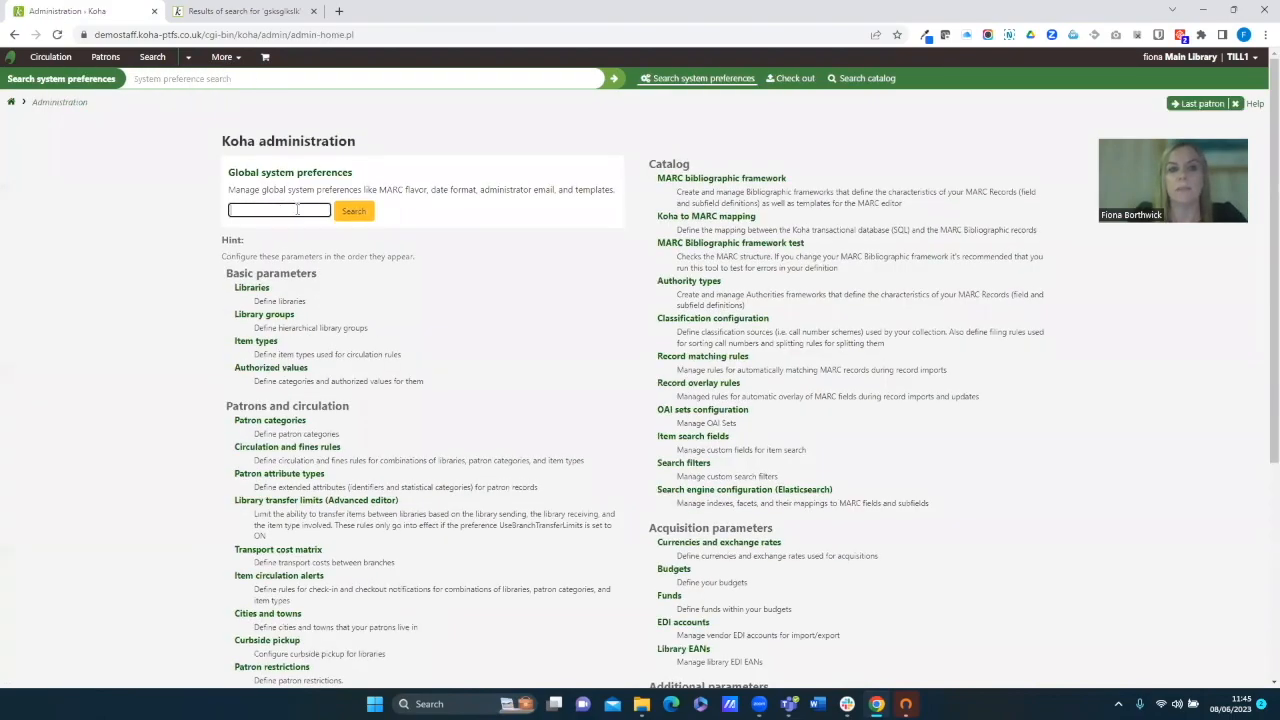
type("sugges")
key("Return")
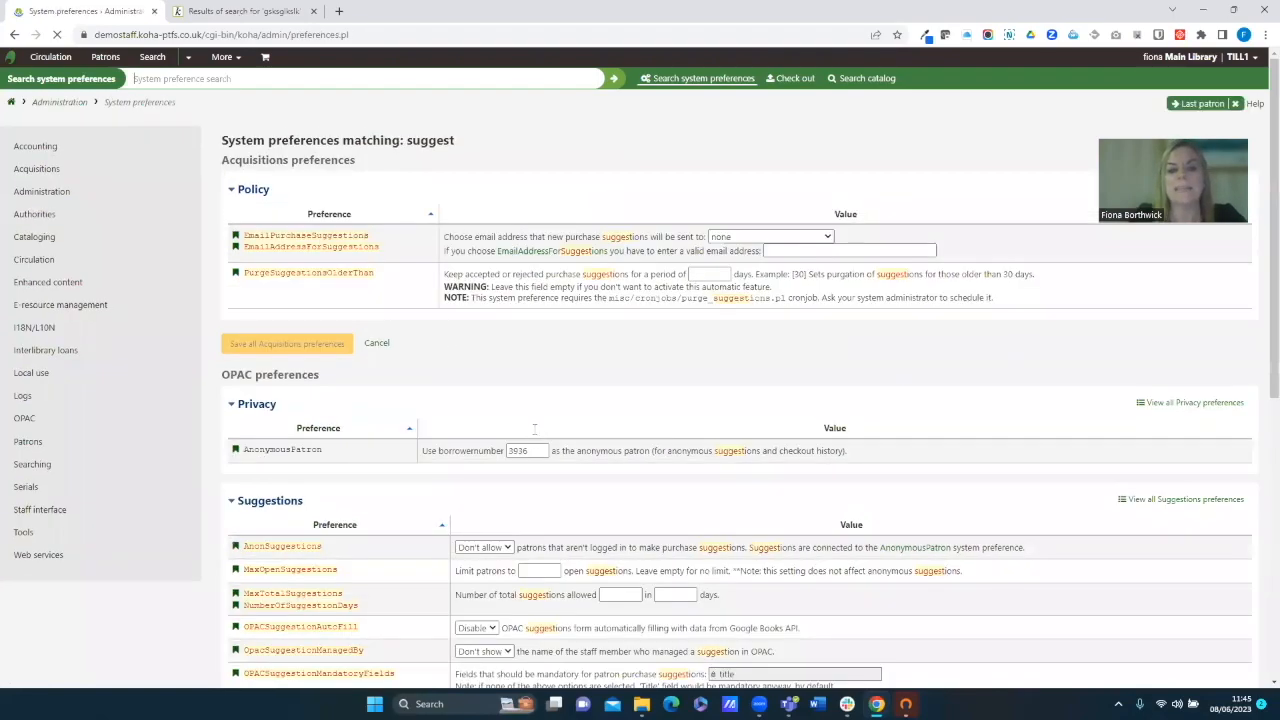
Step: Open the list of excluded patron categories for the suggestionPatronCategoryExceptions preference
scroll(534, 428, "down", 5)
scroll(576, 385, "up", 1)
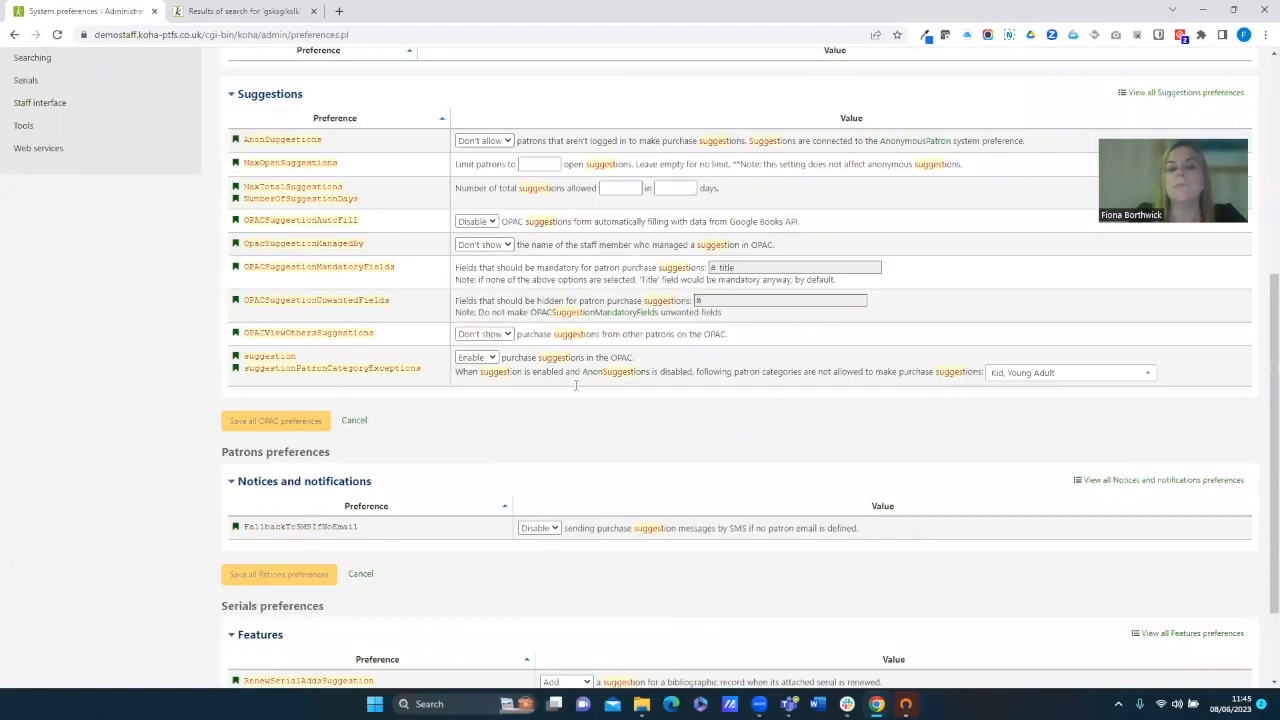
left_click(1040, 388)
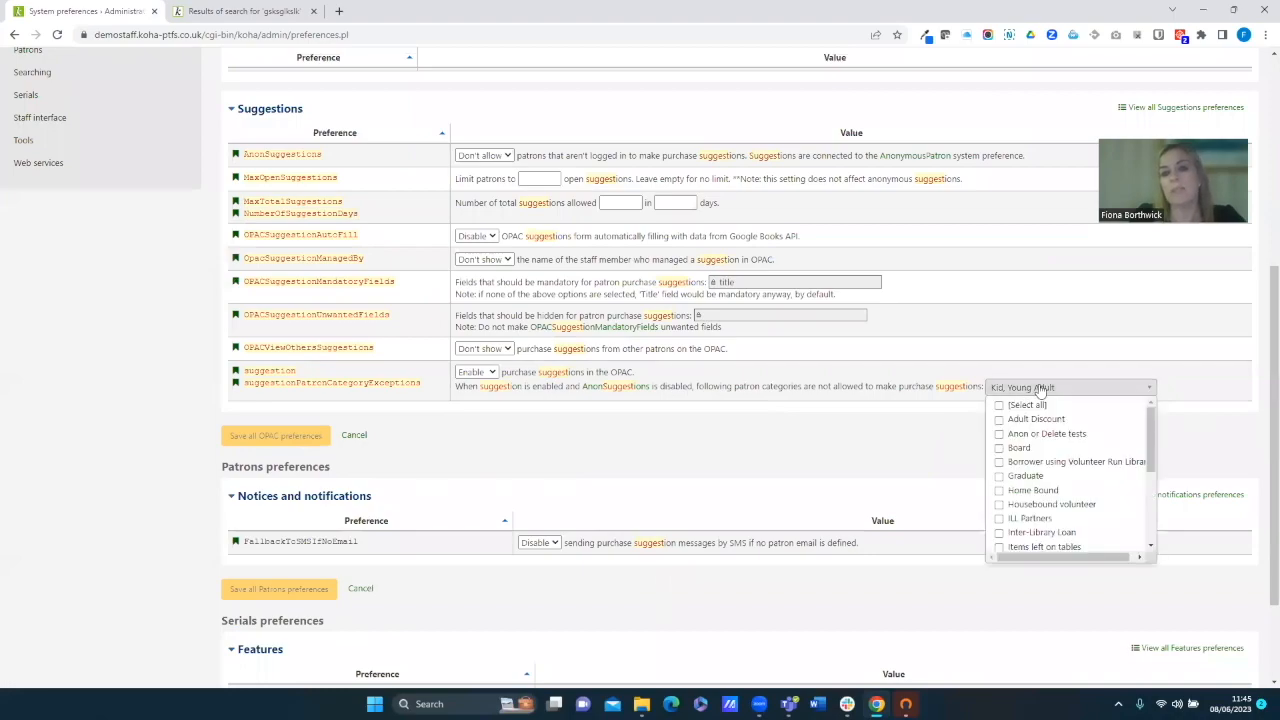